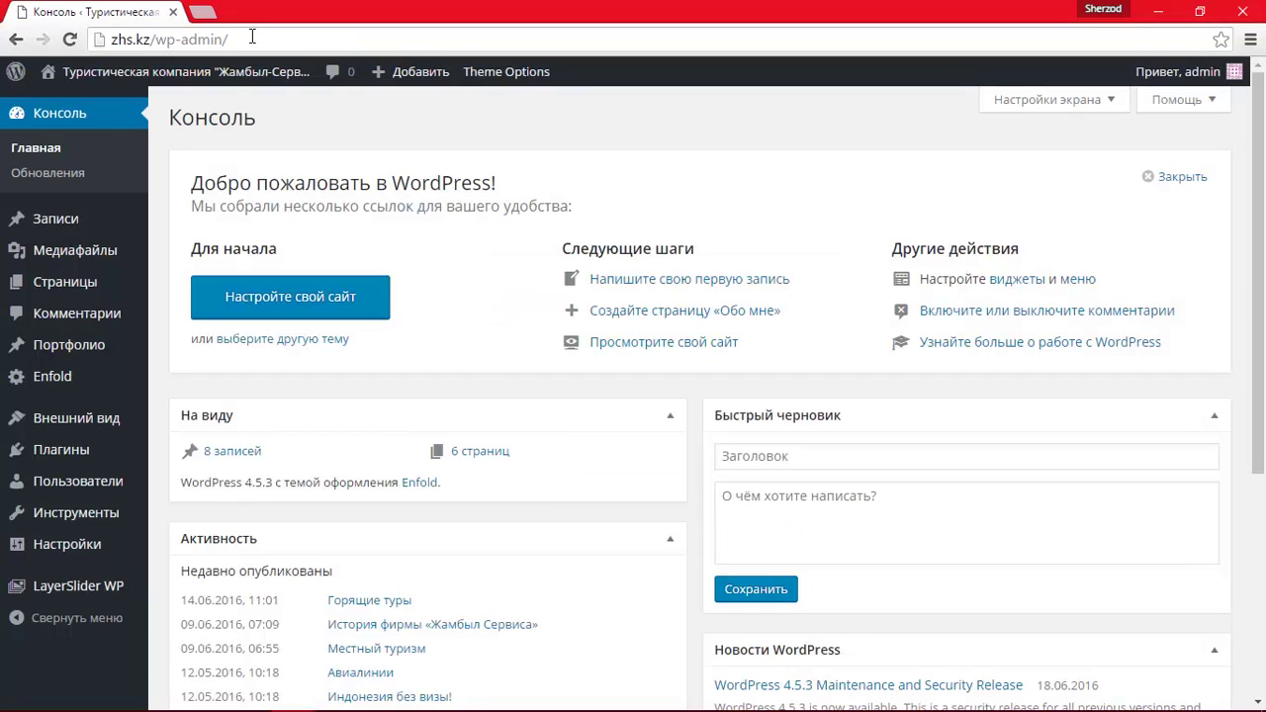
- Dismiss the dashboard's welcome panel and open the list of all posts
click(252, 39)
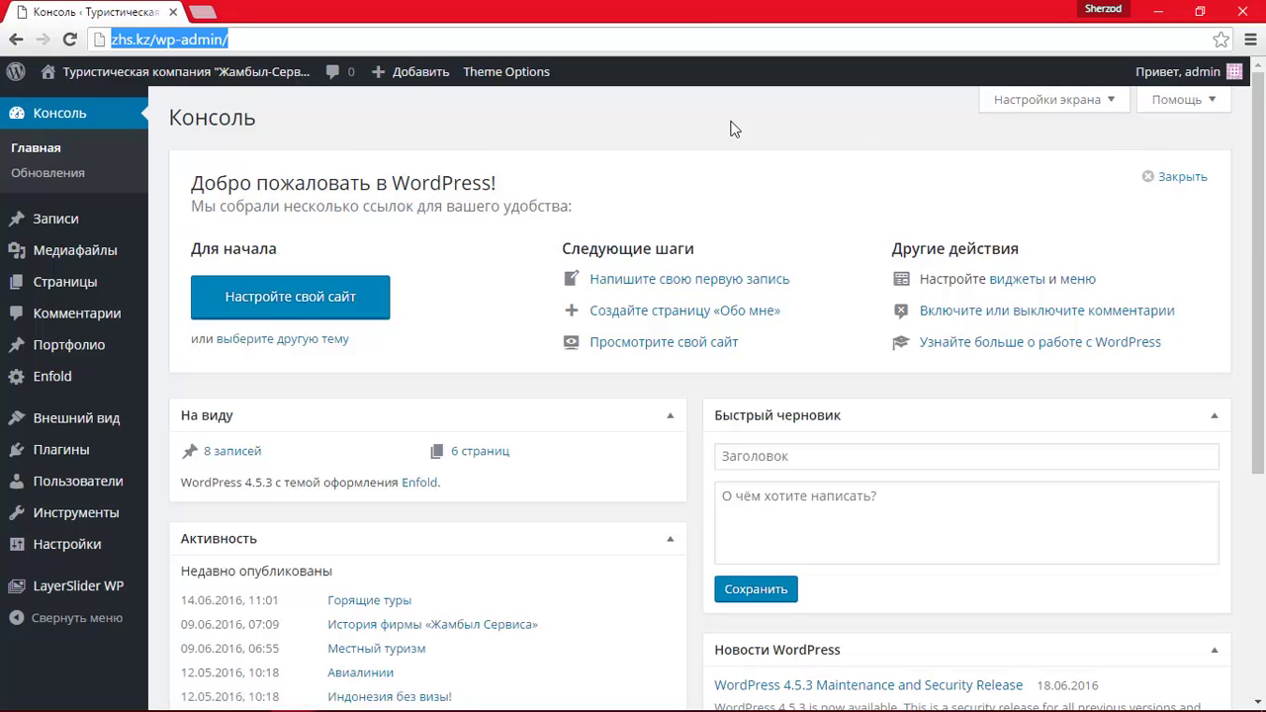
click(1175, 176)
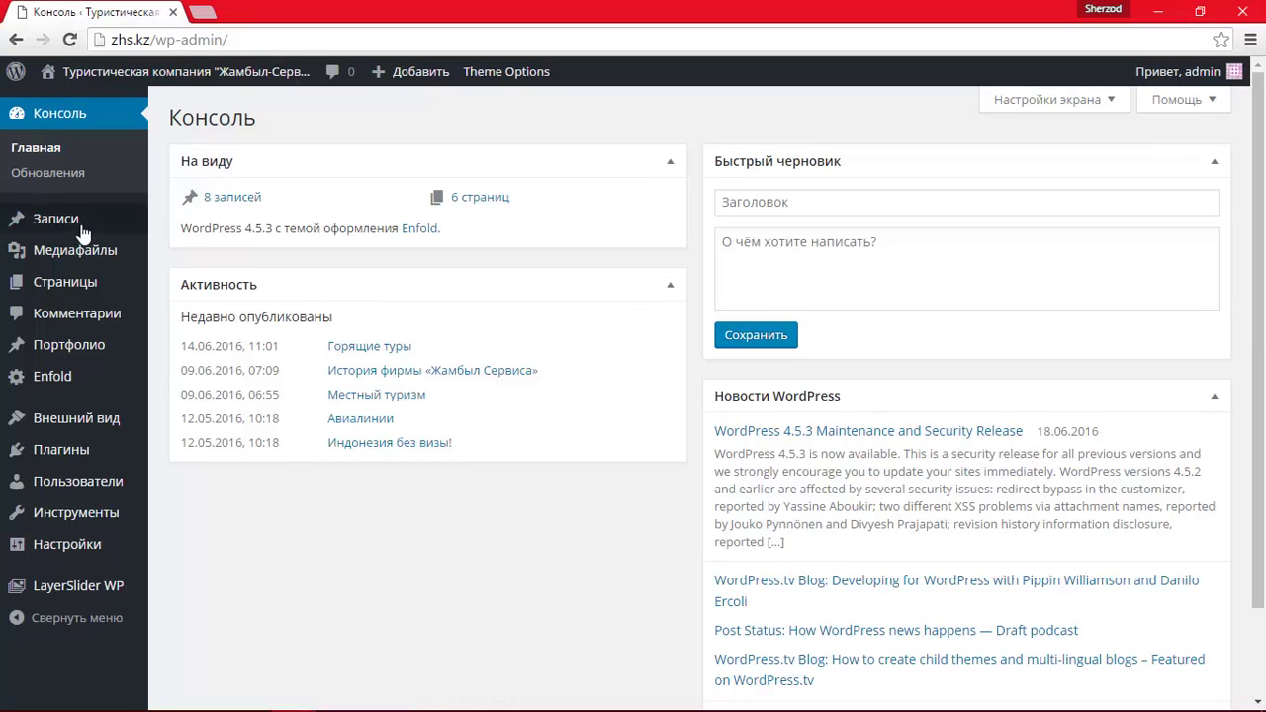
mouse_move(22, 235)
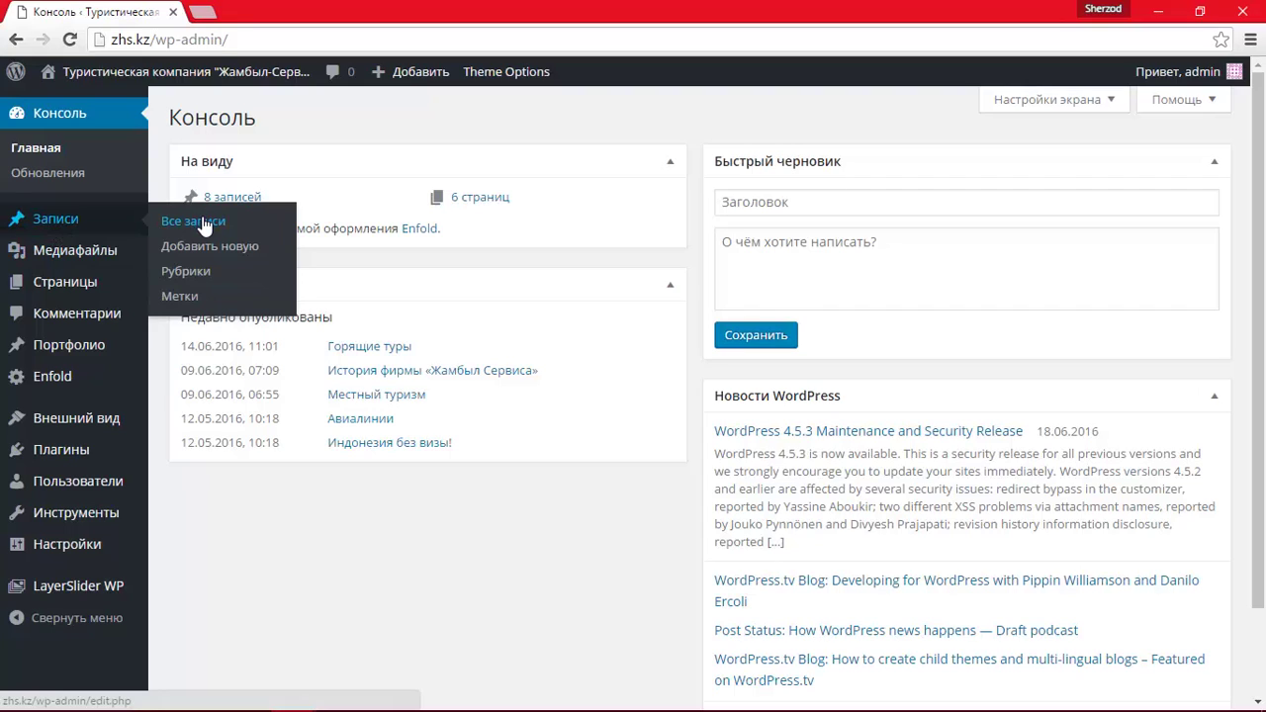
click(199, 218)
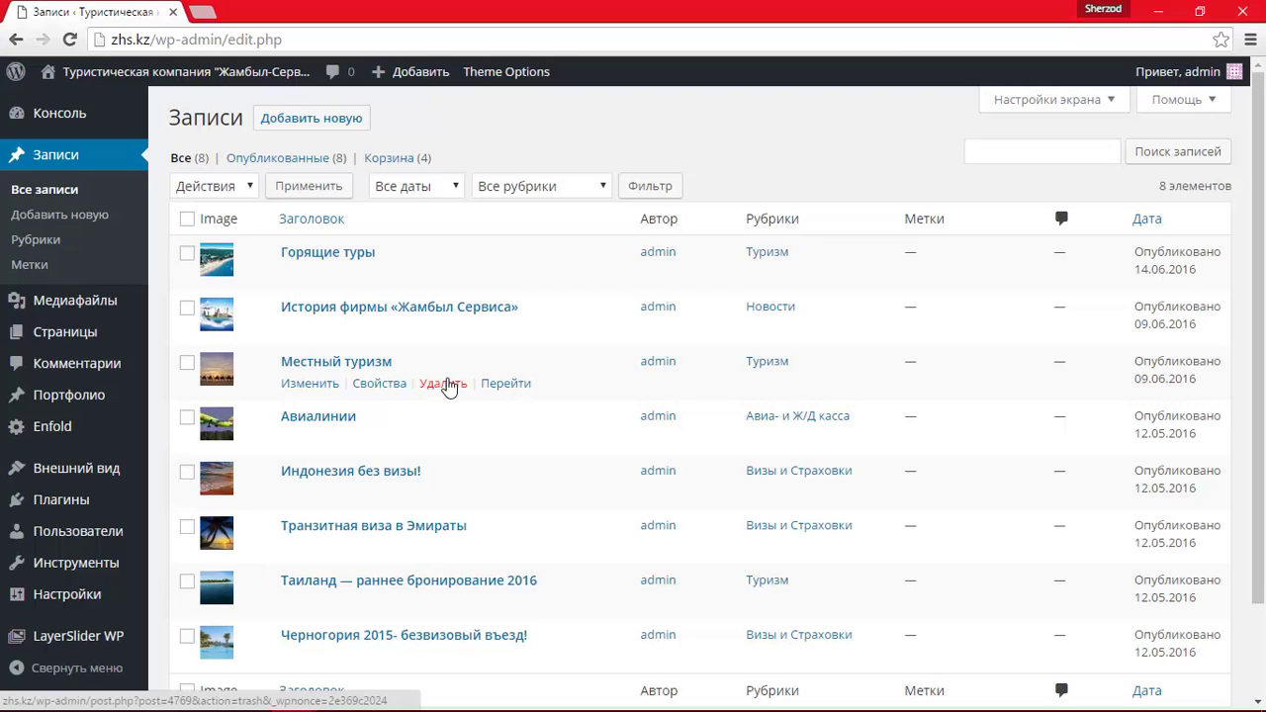
- Open the public site in a separate browser tab and view the Последние новости section of its home page
mouse_move(265, 80)
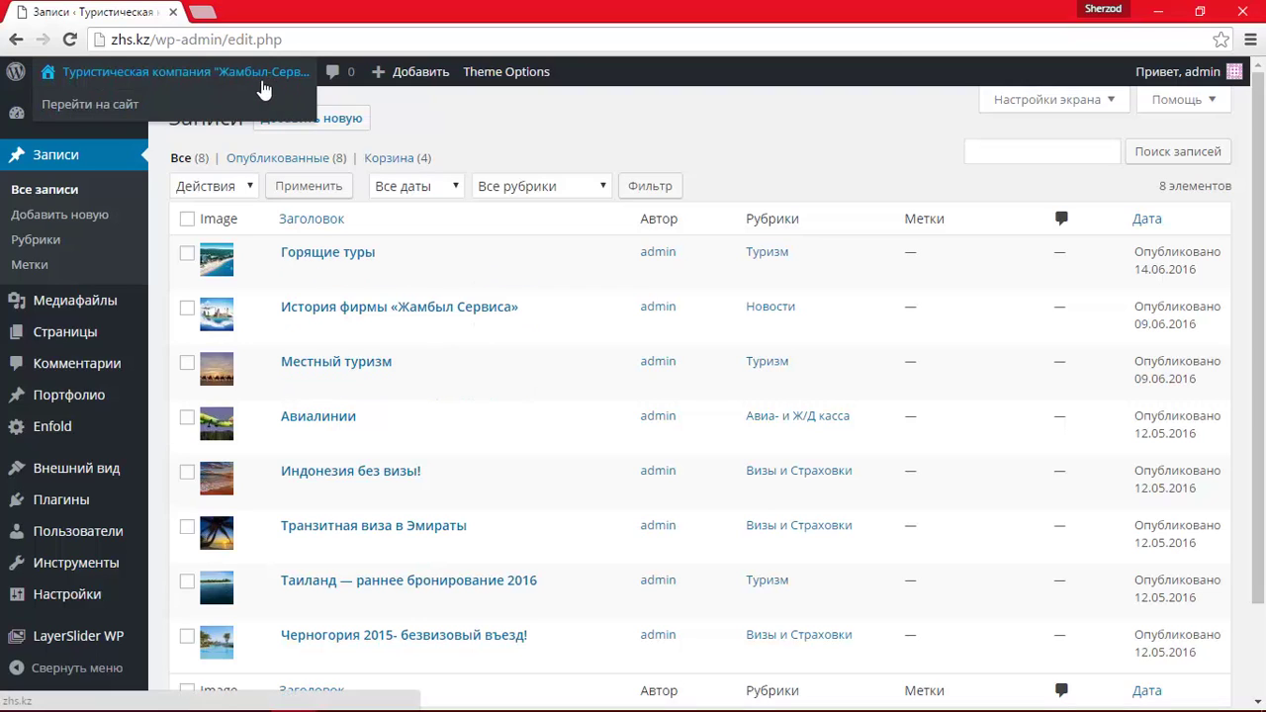
middle_click(129, 104)
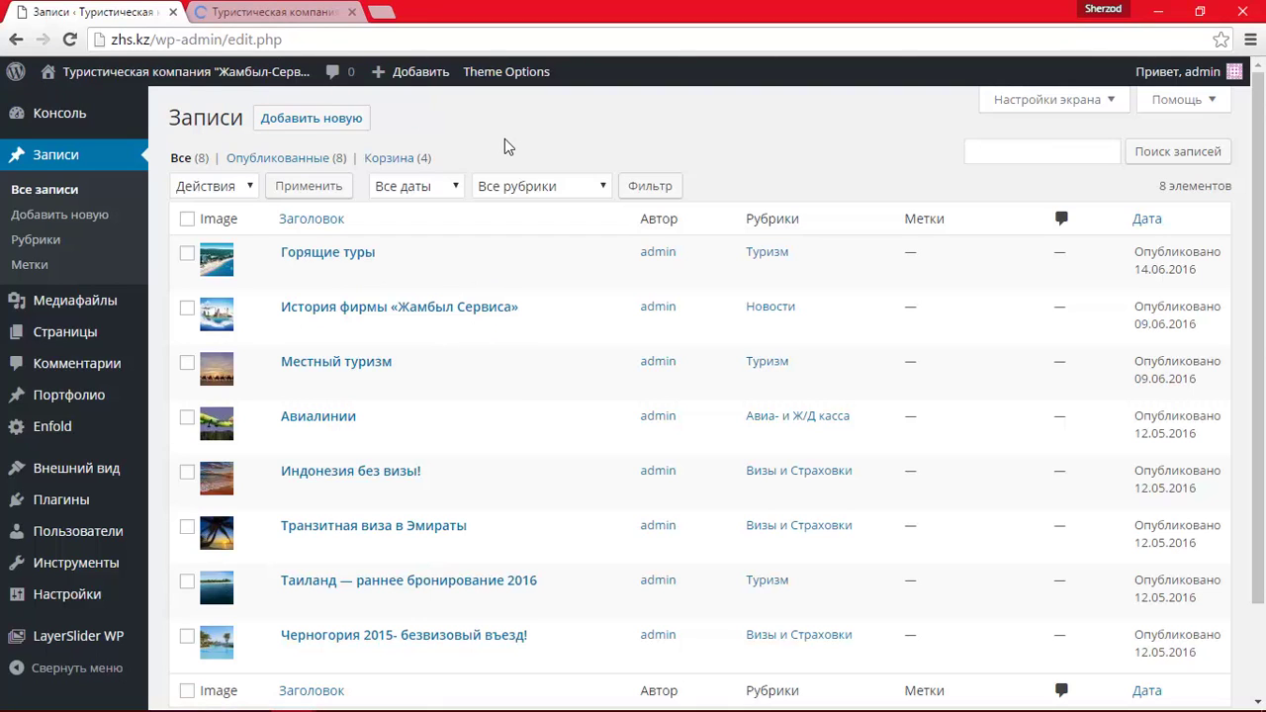
click(292, 19)
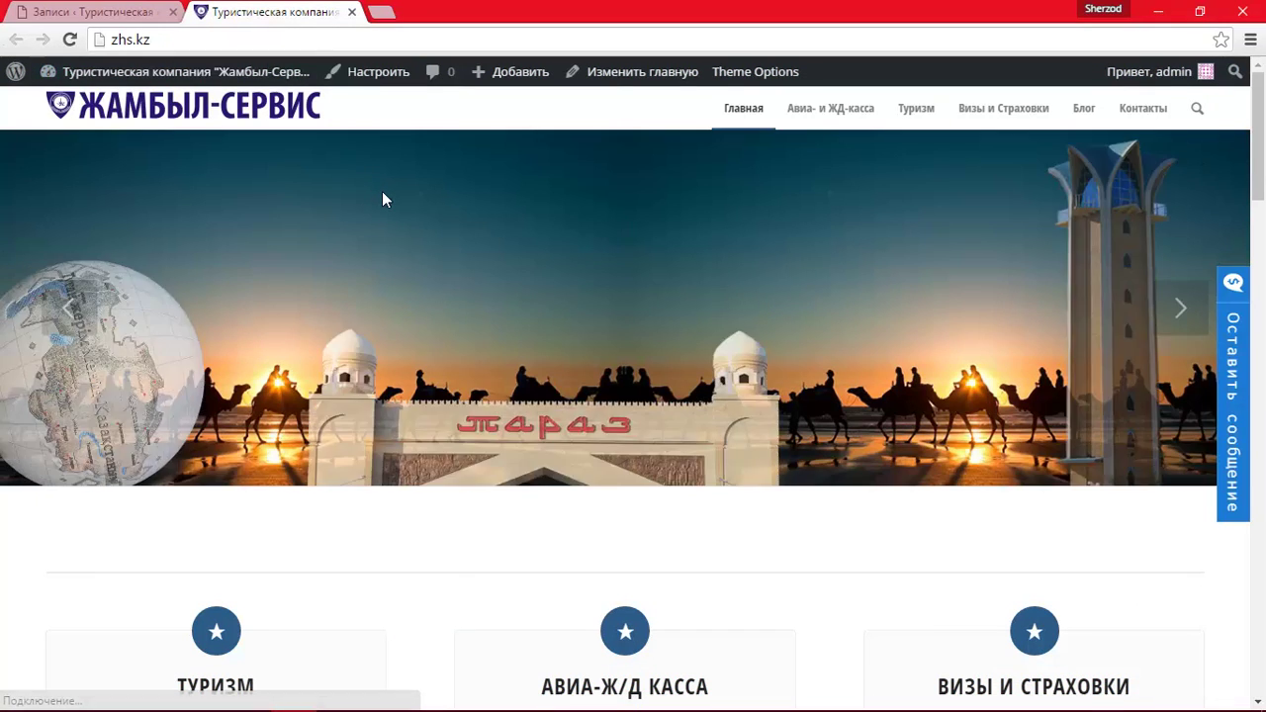
scroll(383, 193, down, 10)
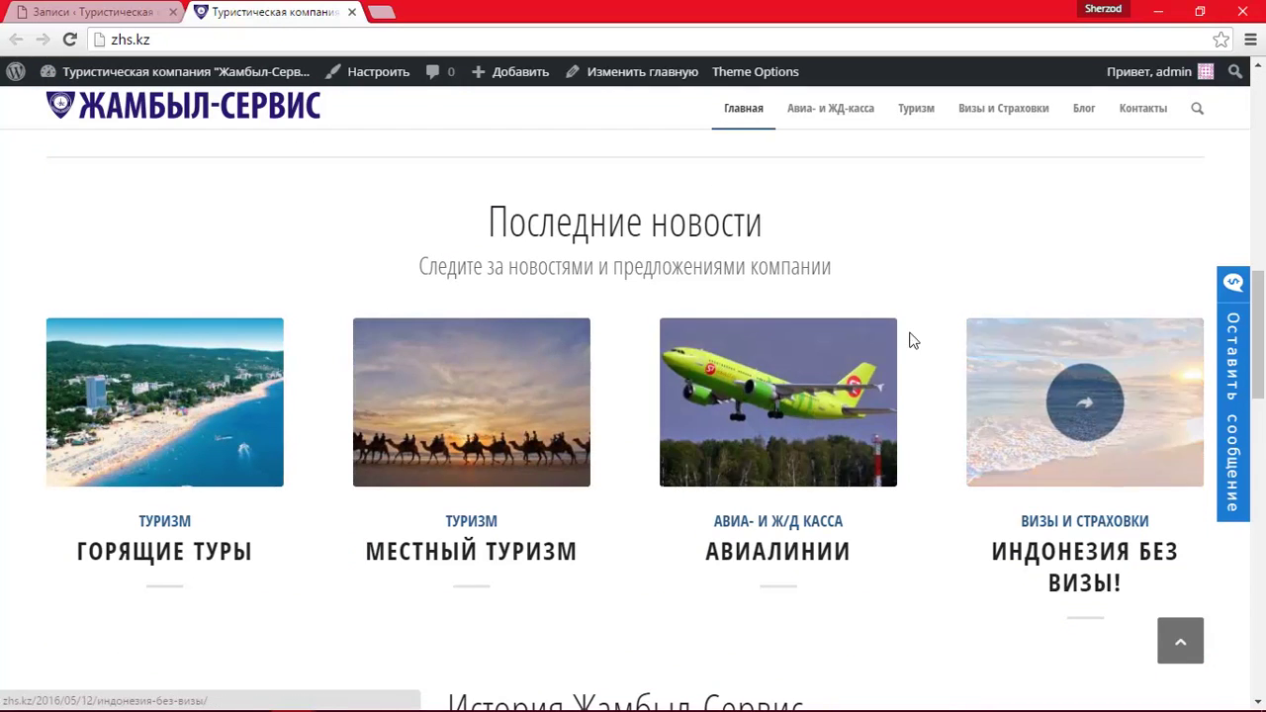
- Compare the titles and categories in the admin posts list with the news items on the site's home page
click(94, 11)
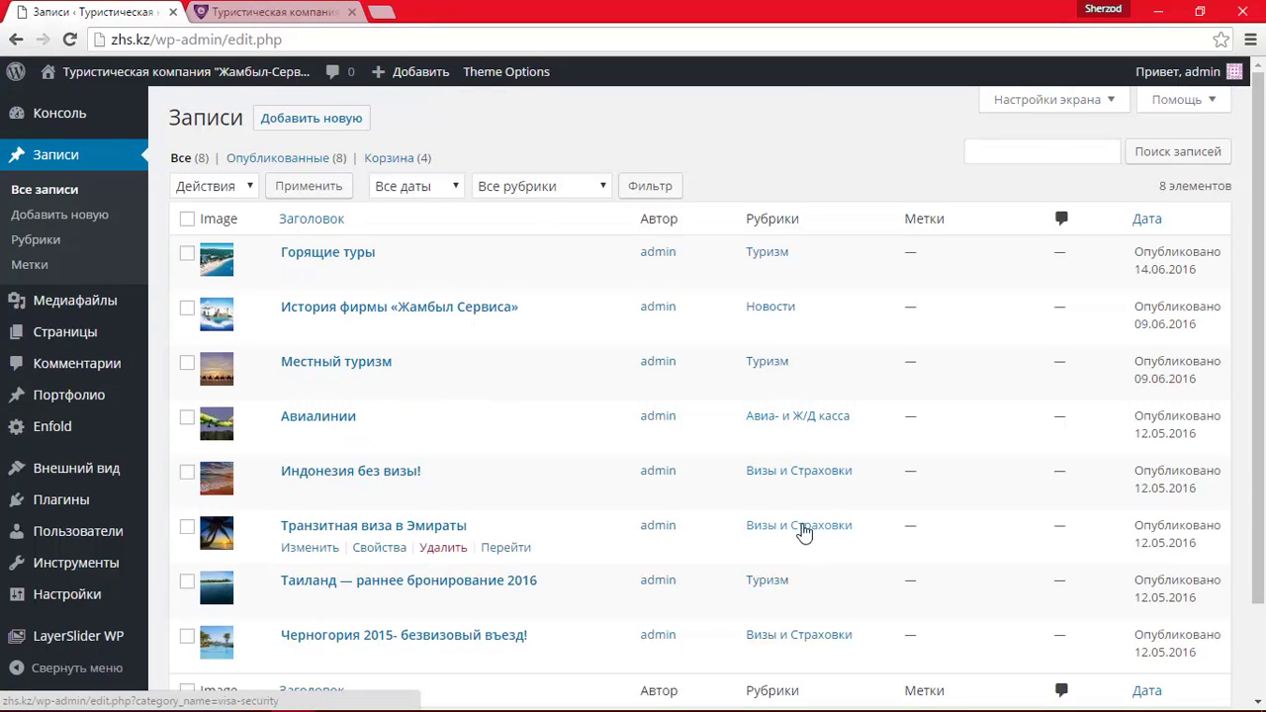
click(315, 10)
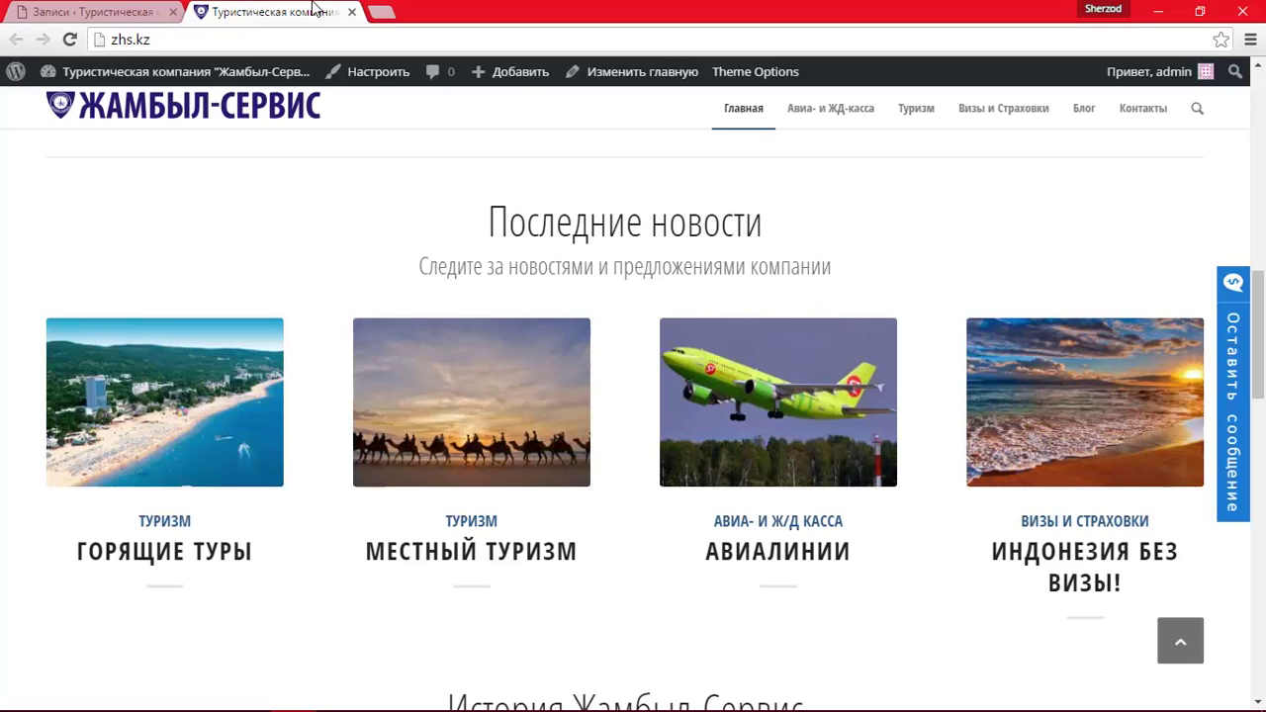
click(97, 10)
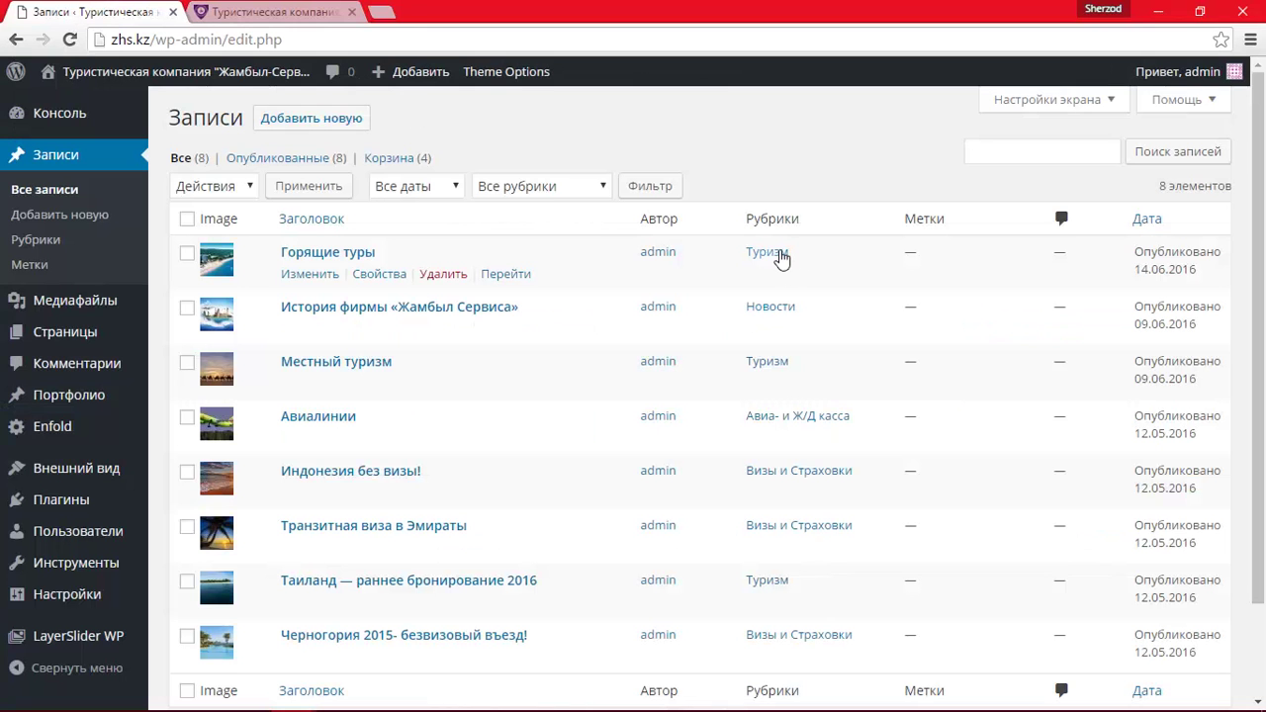
key(ctrl+Tab)
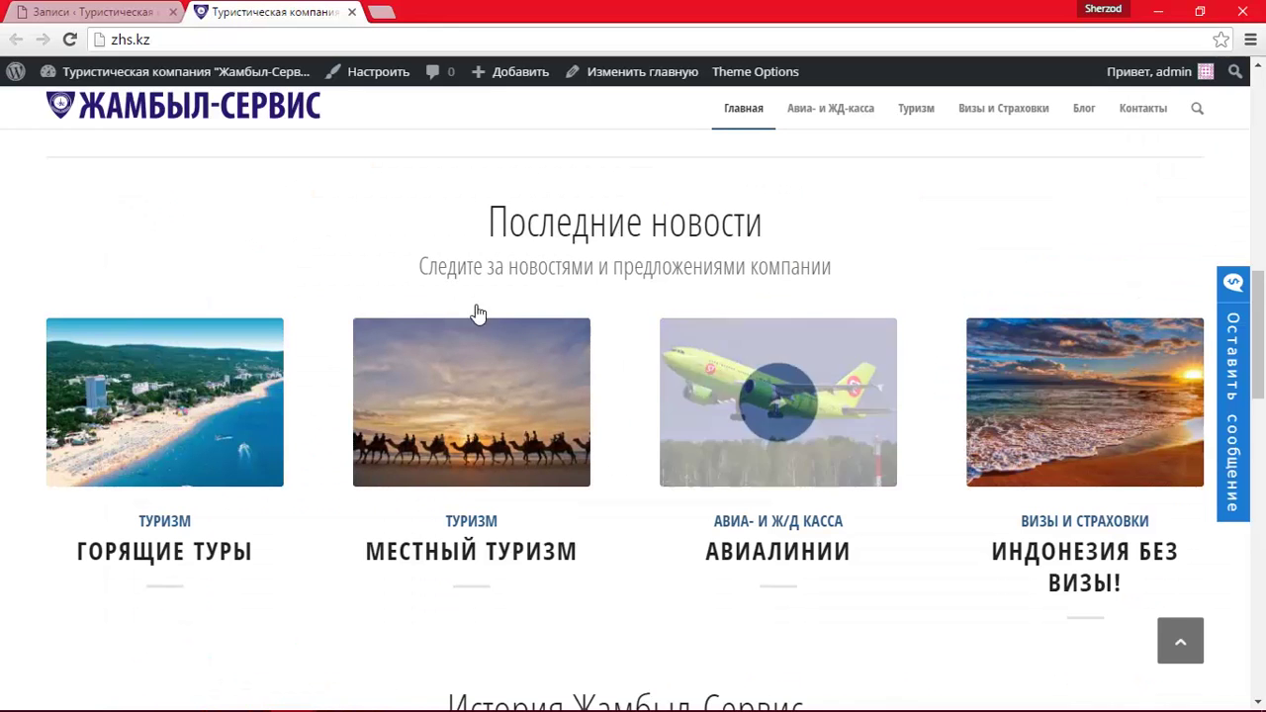
click(45, 8)
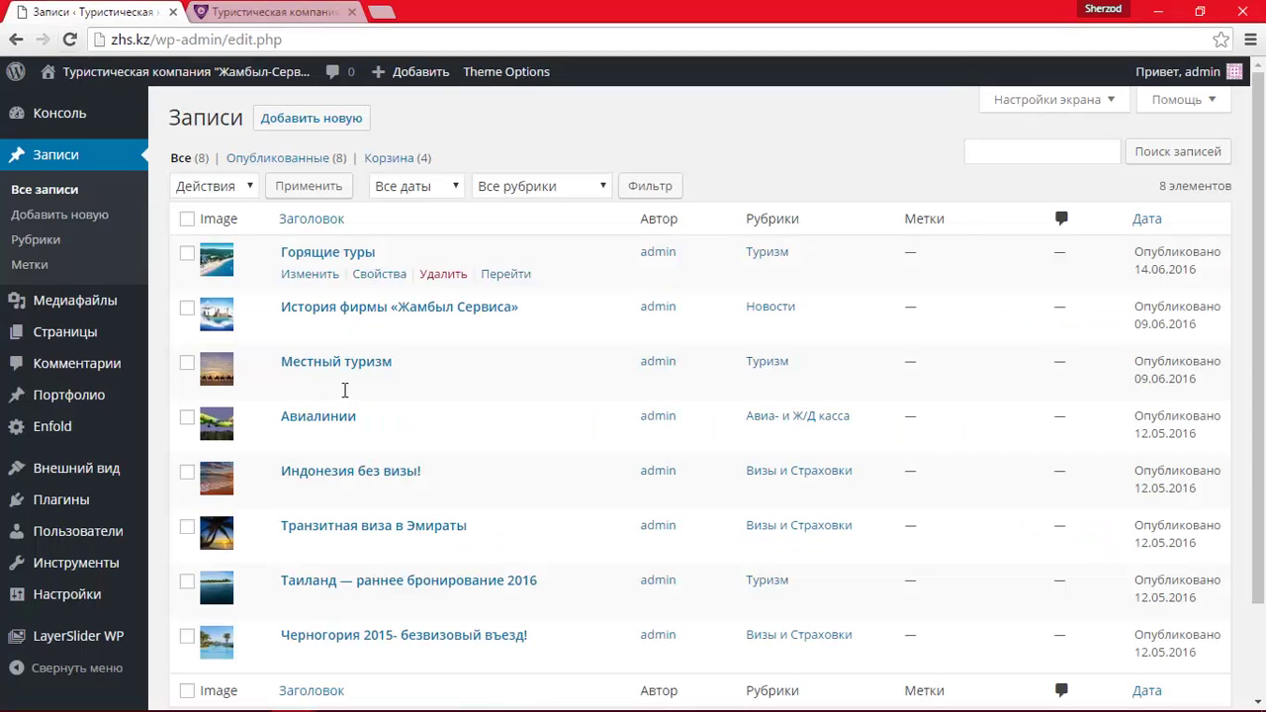
scroll(452, 396, down, 2)
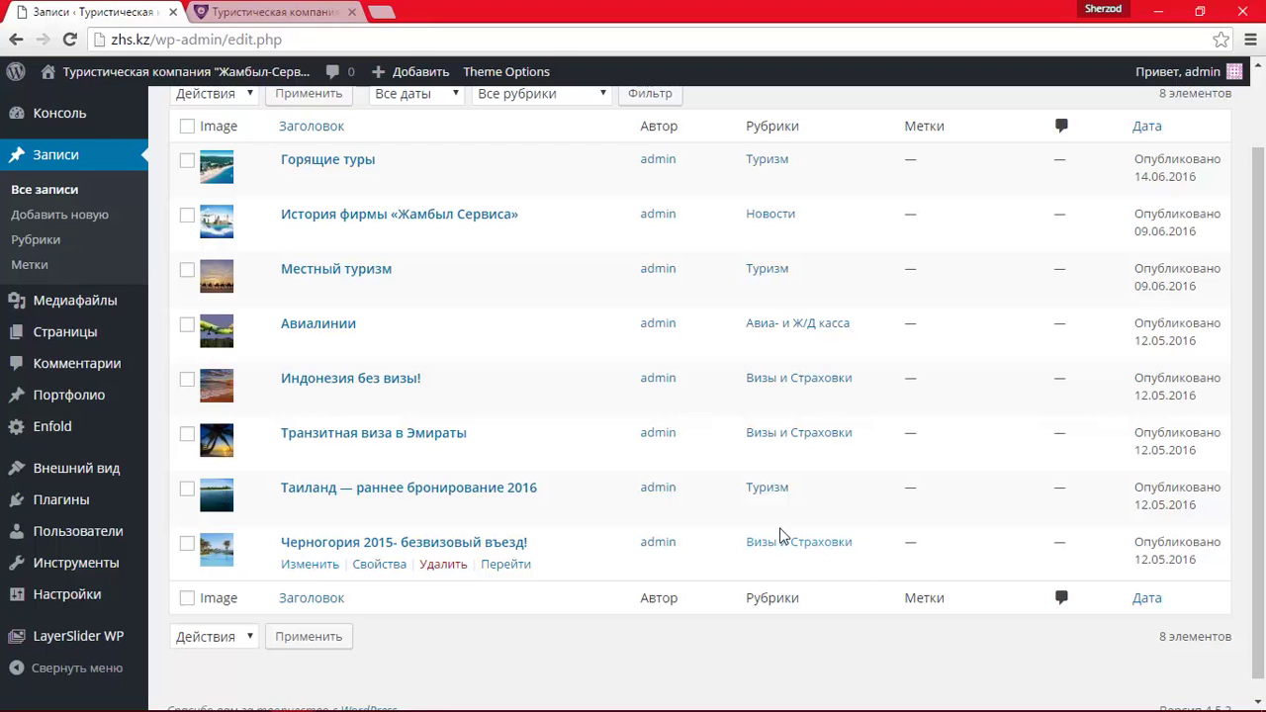
- View the site's Визы и Страховки page down to the "Черногория 2015- безвизовый въезд!" post
click(301, 11)
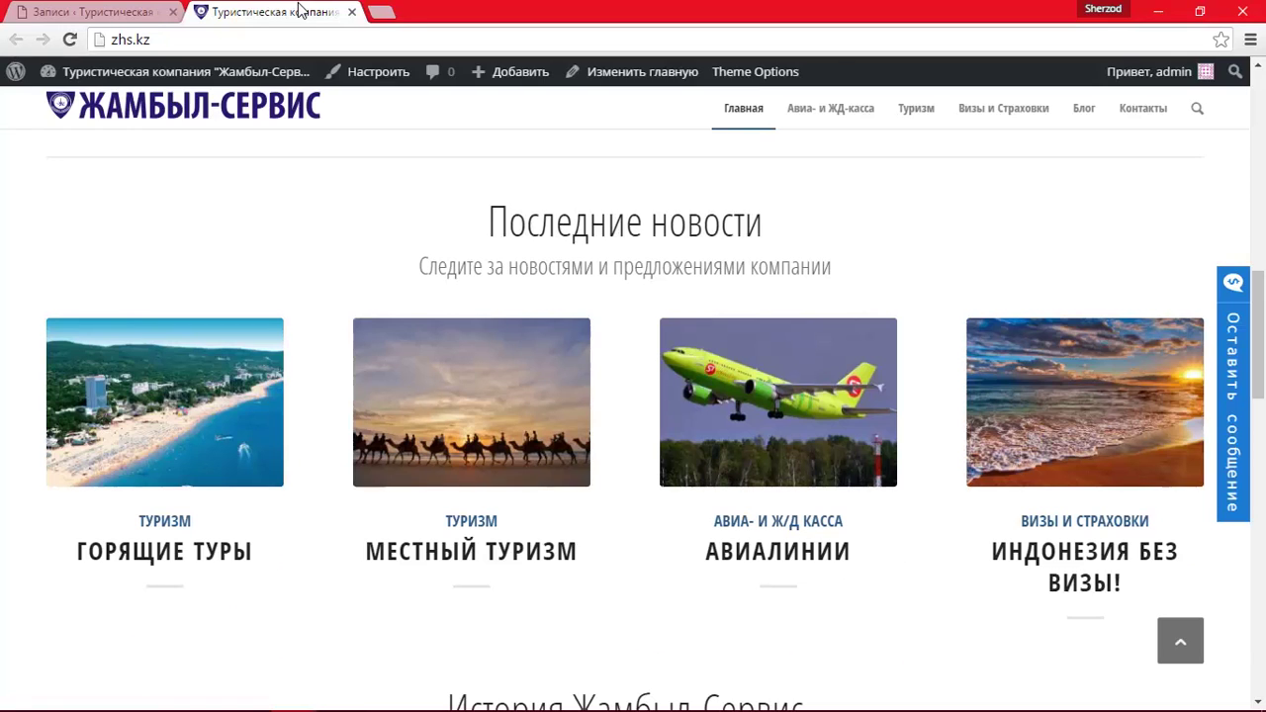
click(984, 115)
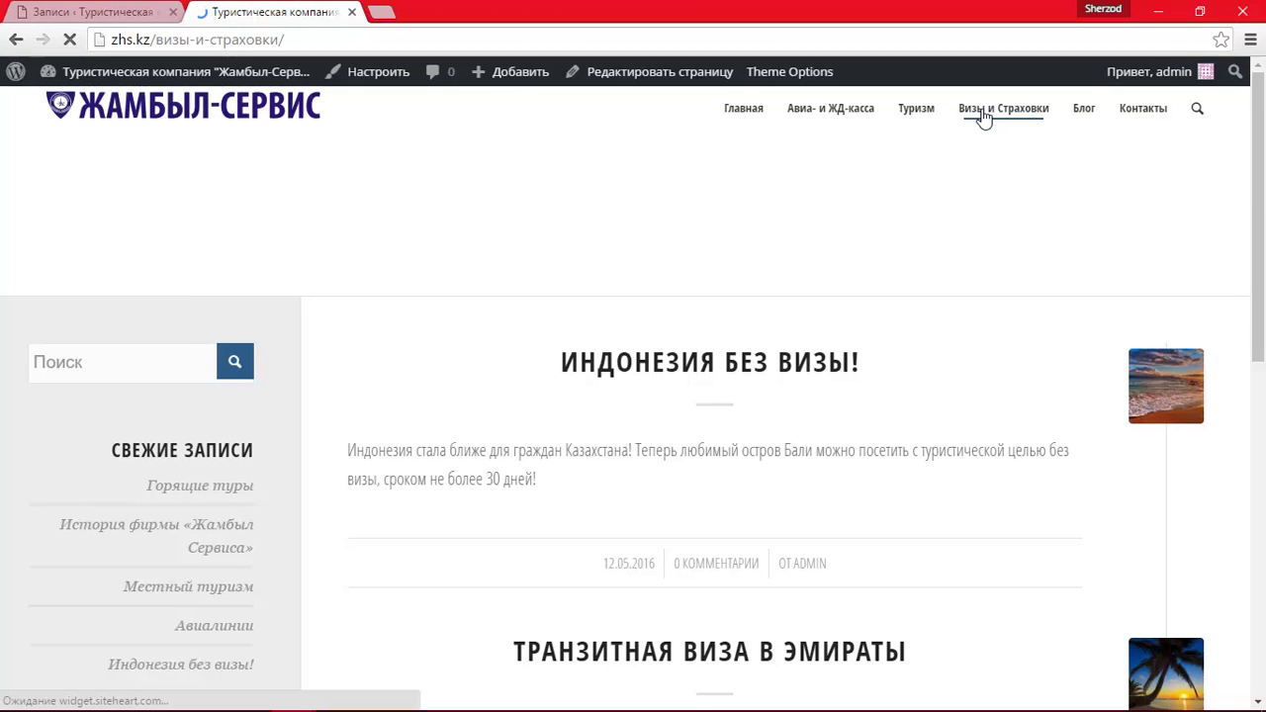
scroll(834, 260, down, 7)
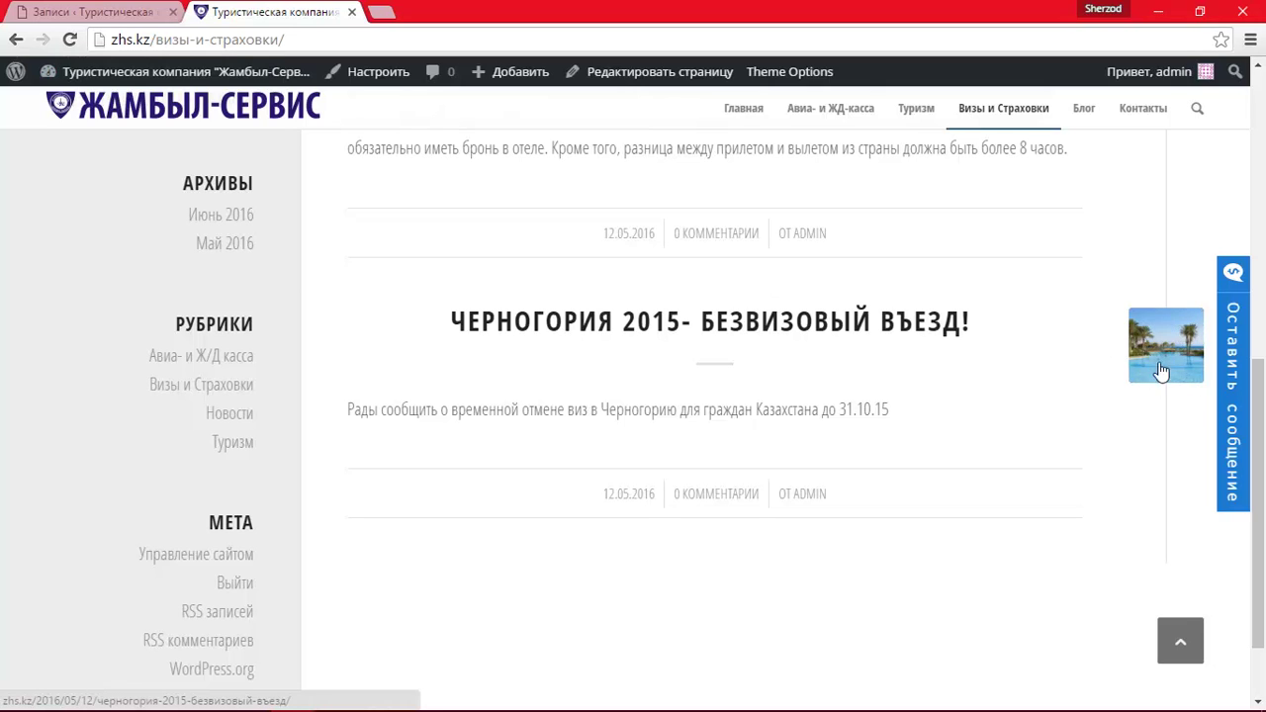
- Open the post "Черногория 2015- безвизовый въезд!" for editing and review its categories and featured image
click(89, 12)
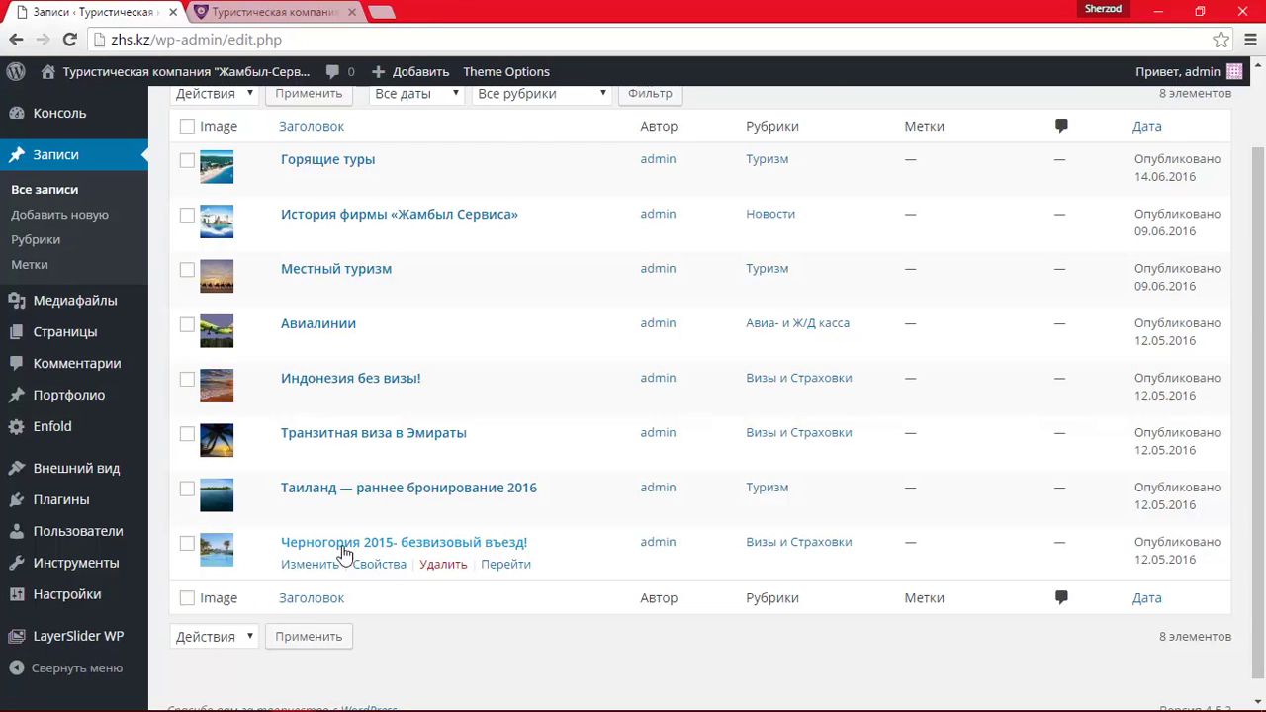
click(311, 565)
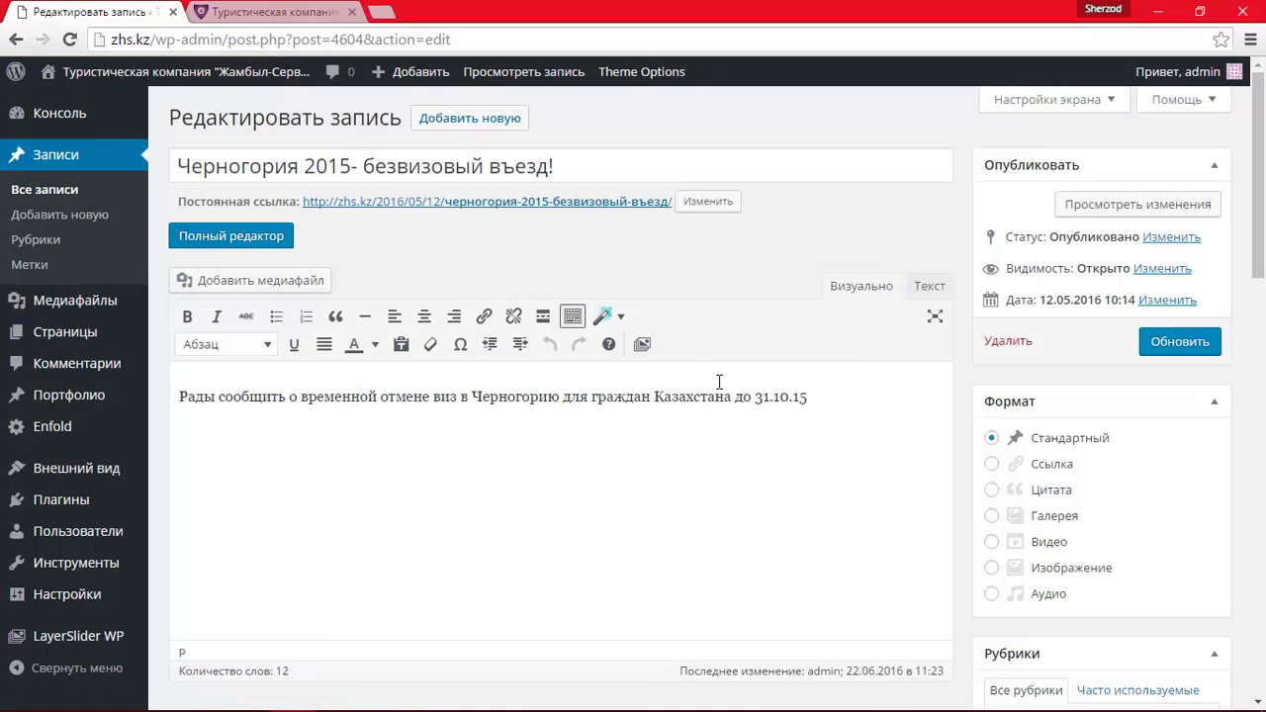
scroll(1018, 356, down, 12)
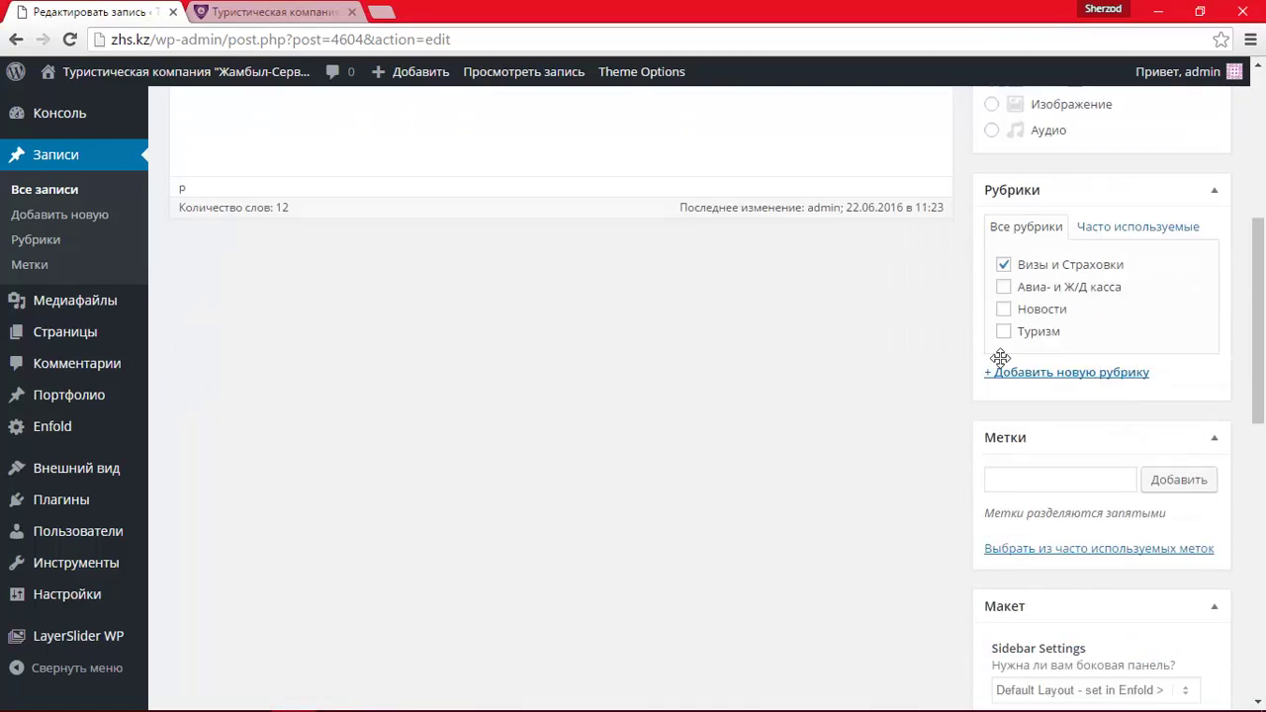
scroll(1068, 478, down, 2)
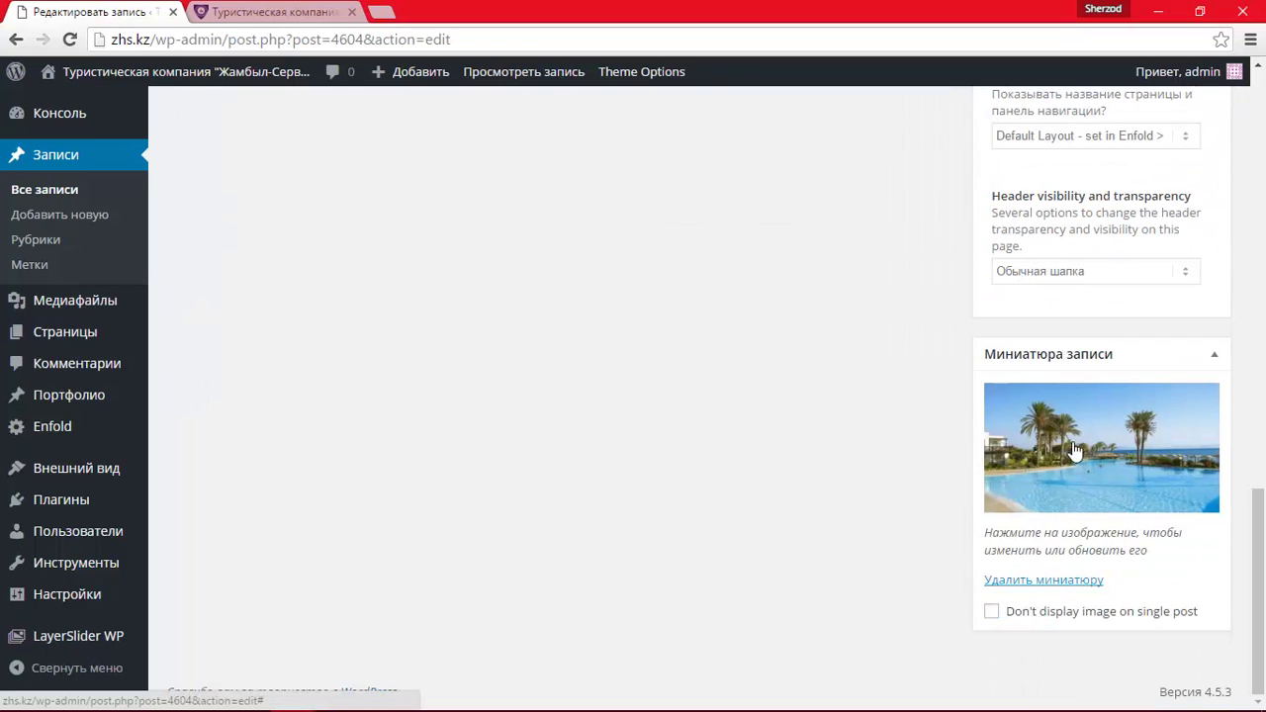
- Remove the post's current featured image and set Hadahaa-Island.-Paradise-found..jpg from the media library in its place
click(1070, 582)
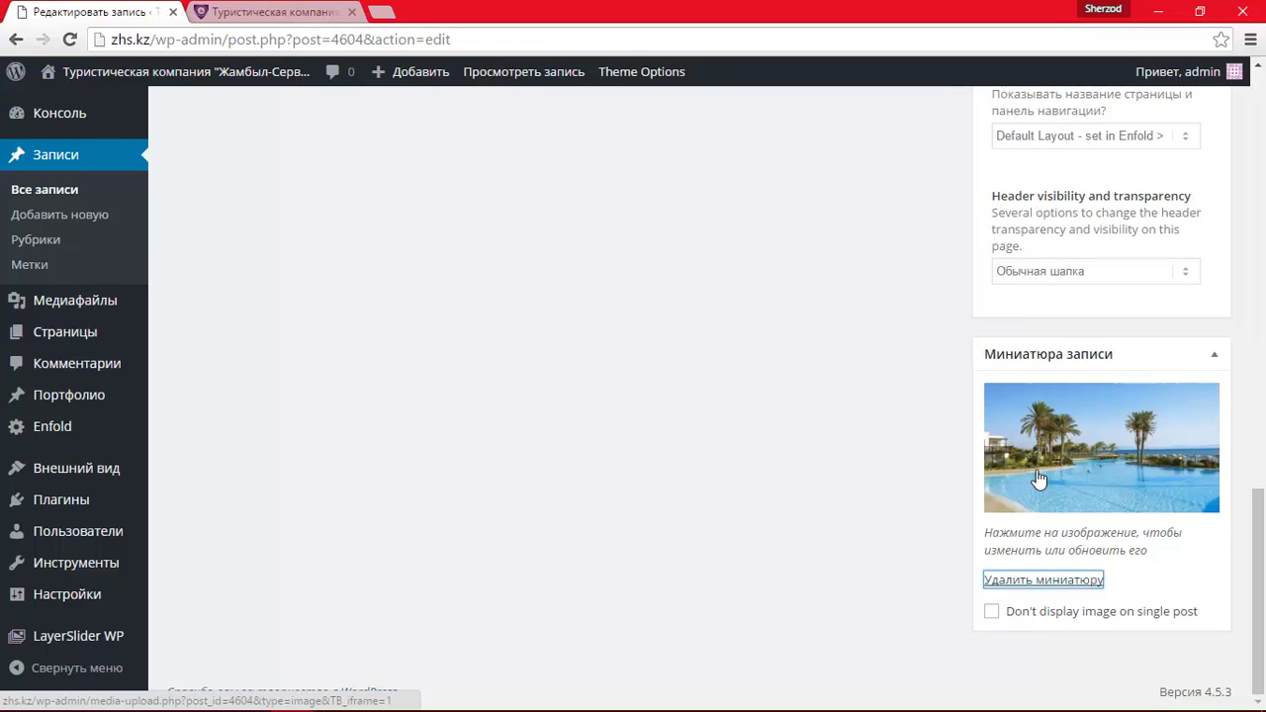
click(1046, 583)
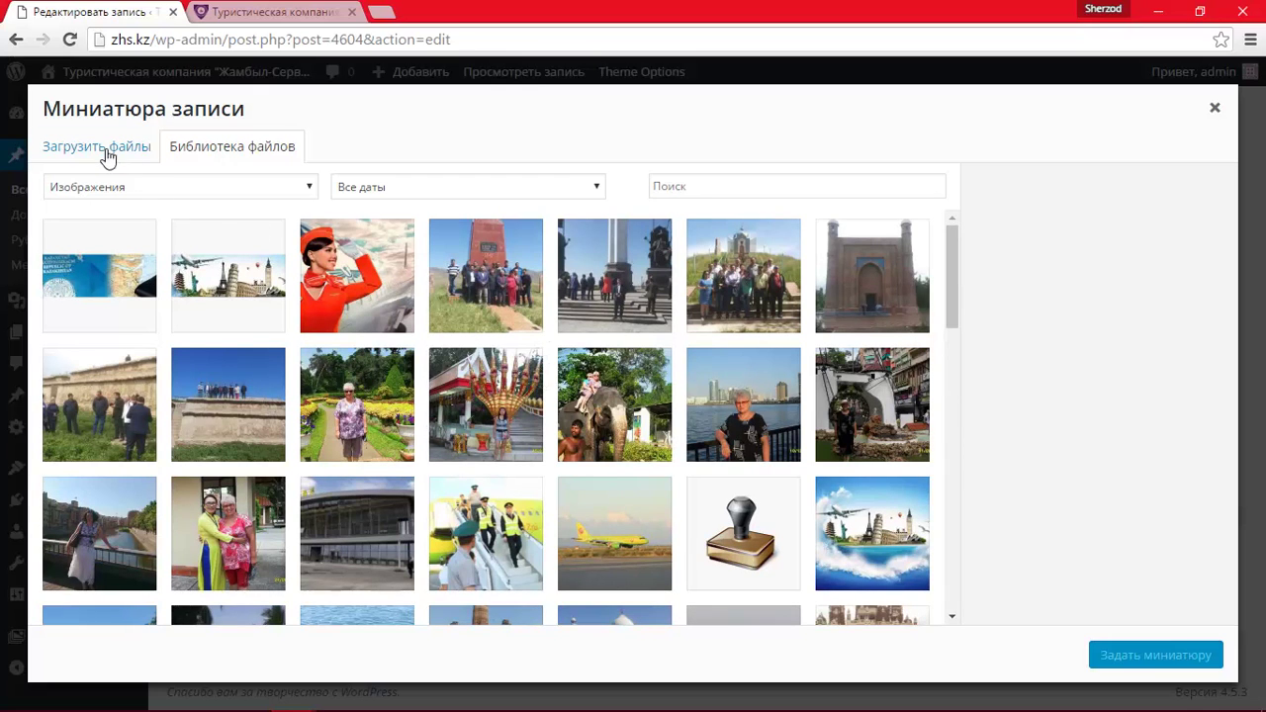
click(106, 150)
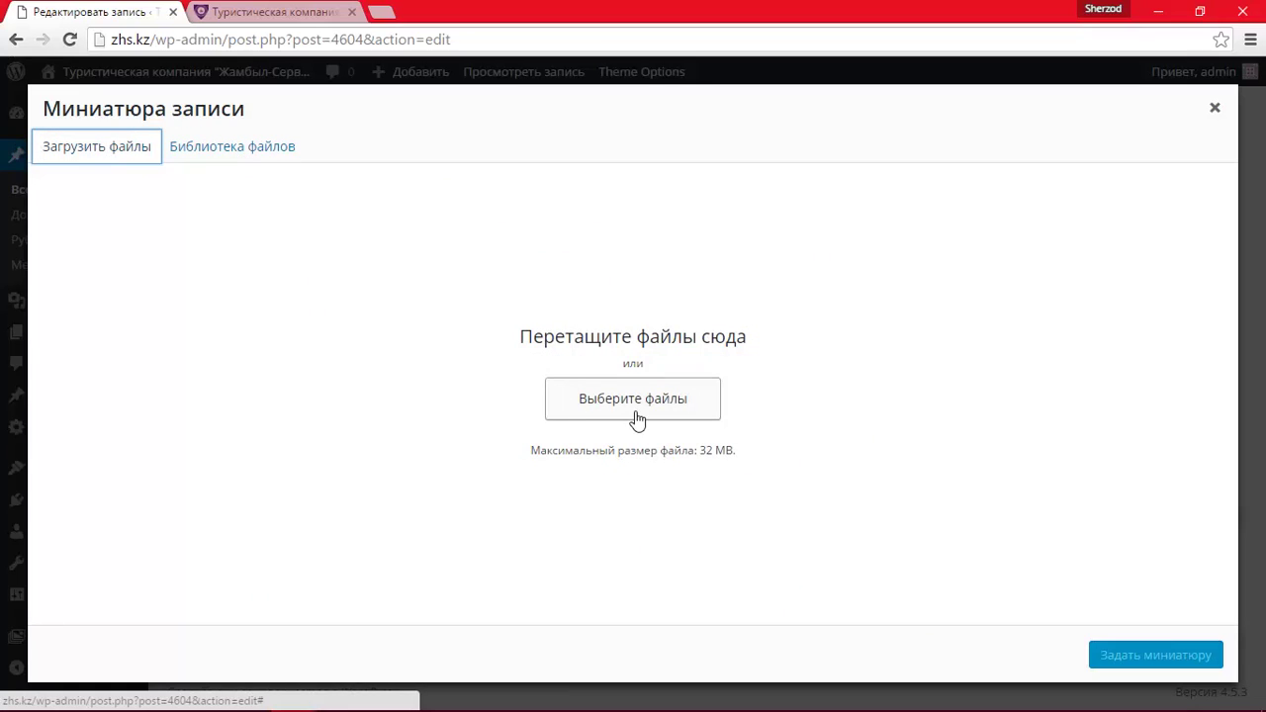
click(280, 156)
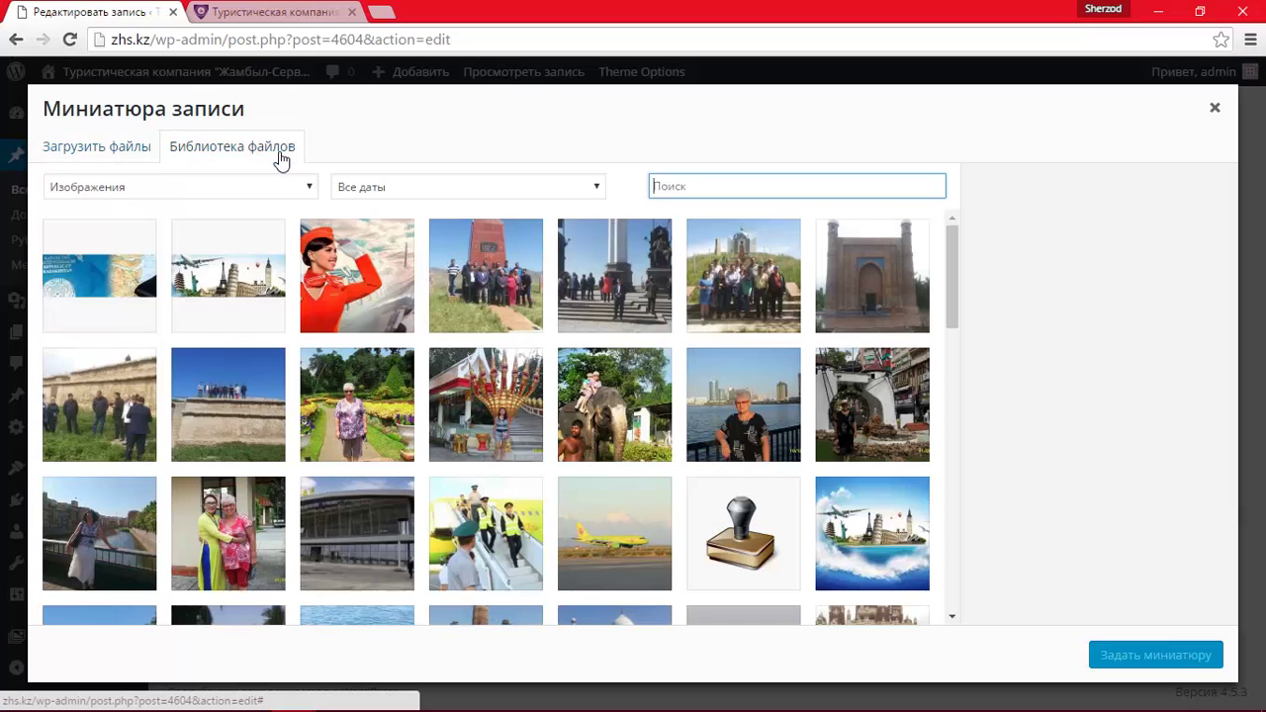
scroll(638, 325, down, 2)
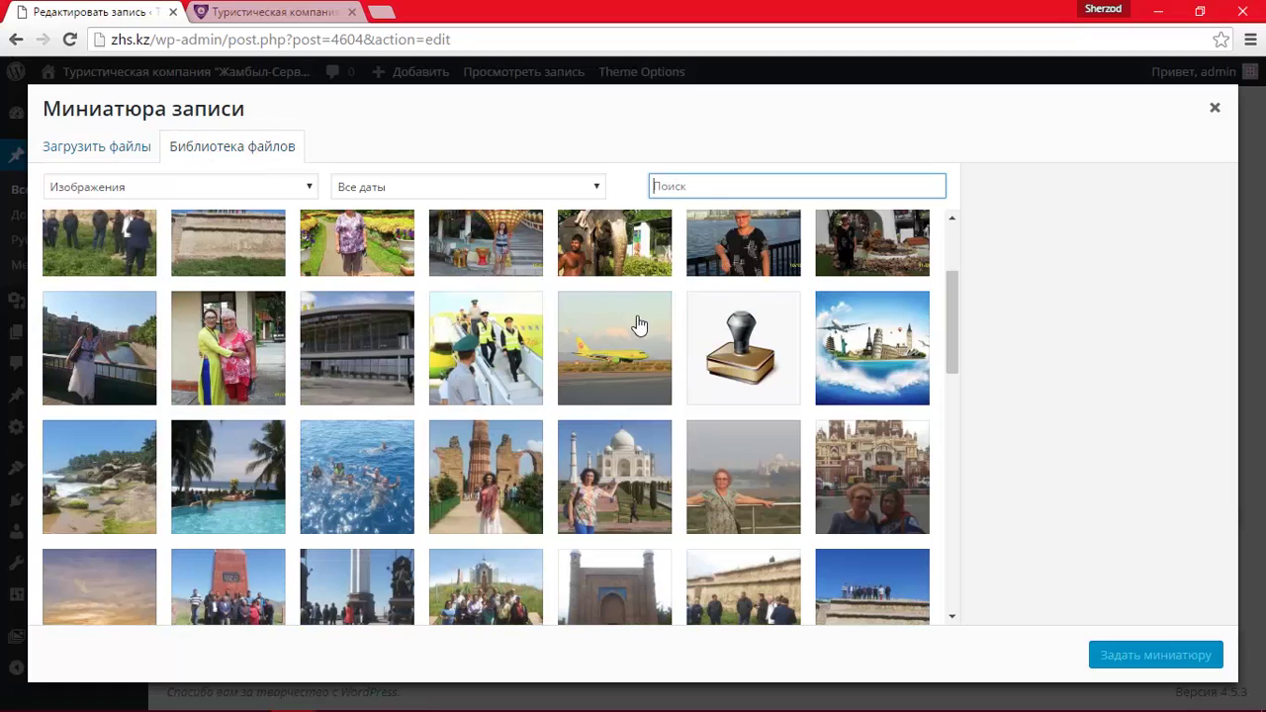
scroll(638, 325, down, 2)
scroll(634, 326, down, 5)
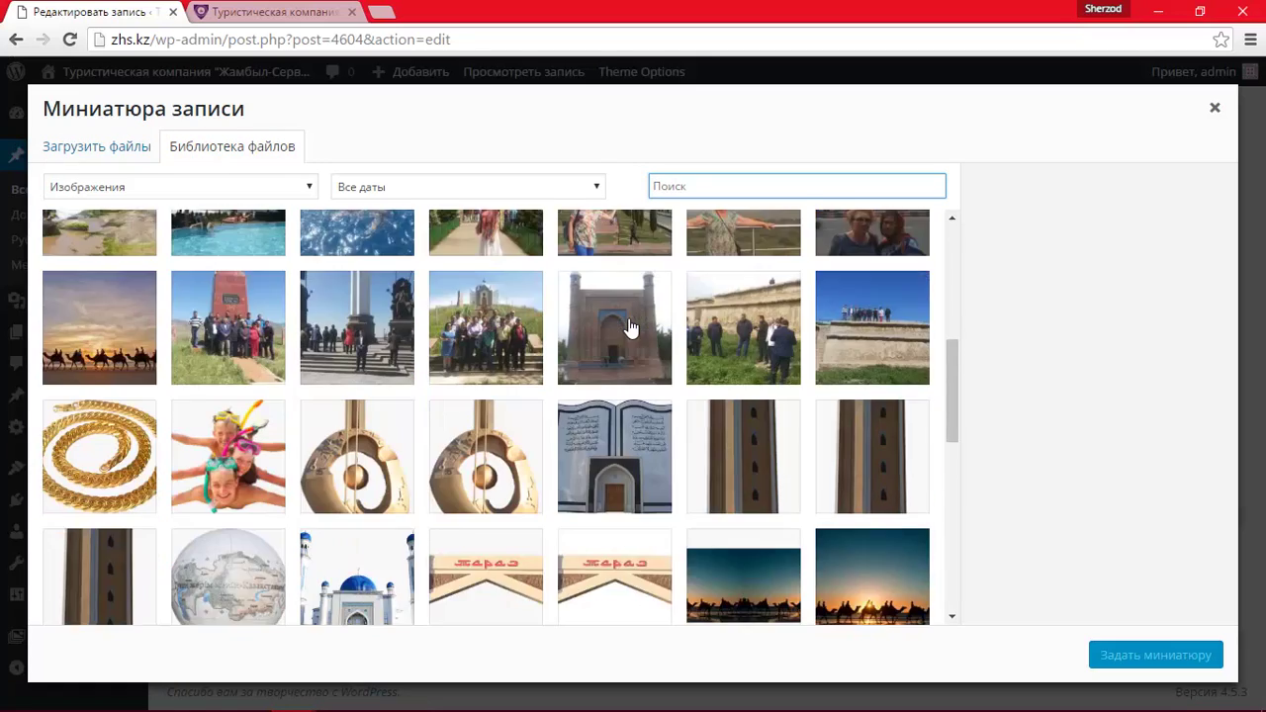
scroll(629, 326, down, 4)
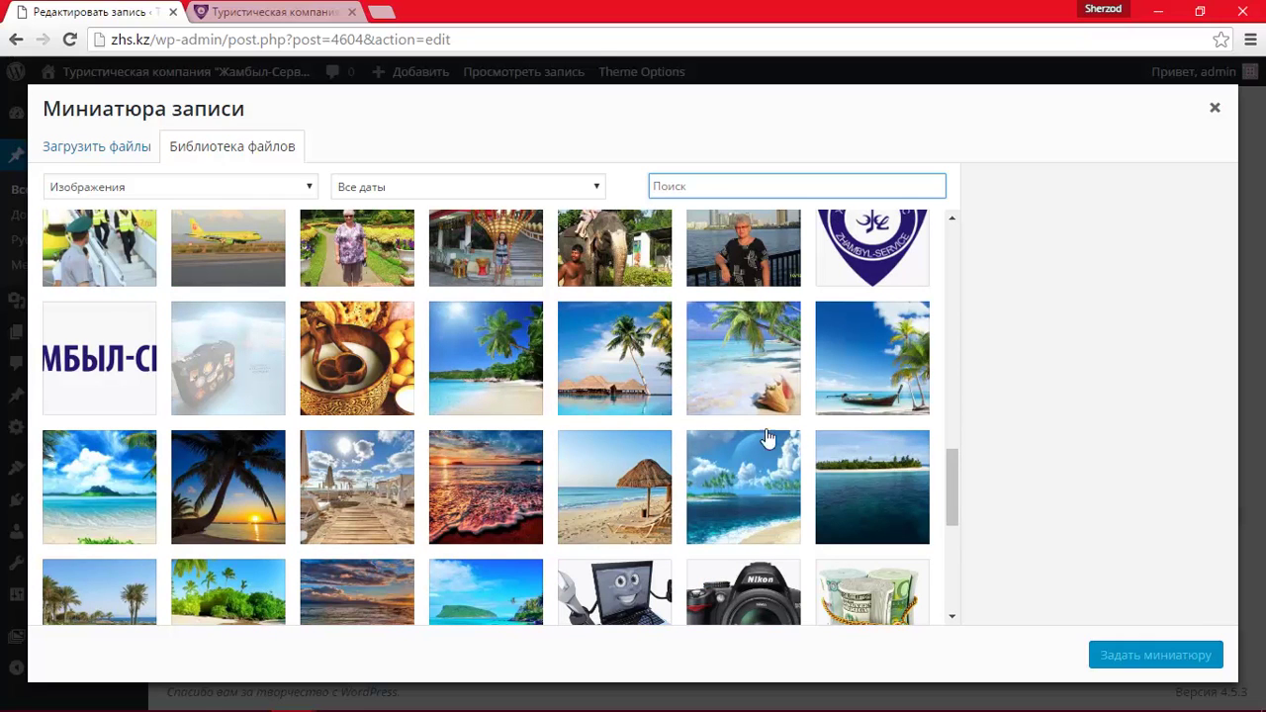
click(861, 490)
click(1137, 659)
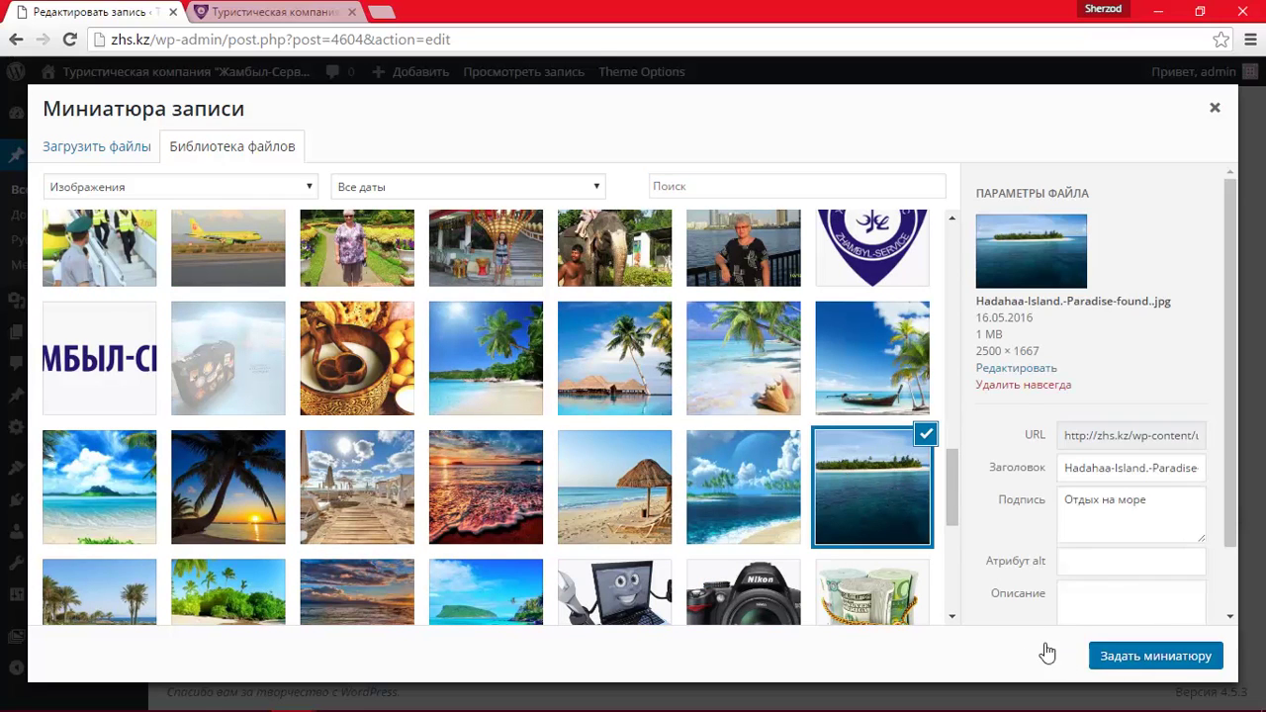
- Update the published post to save its new featured image
scroll(994, 506, up, 4)
scroll(992, 503, down, 6)
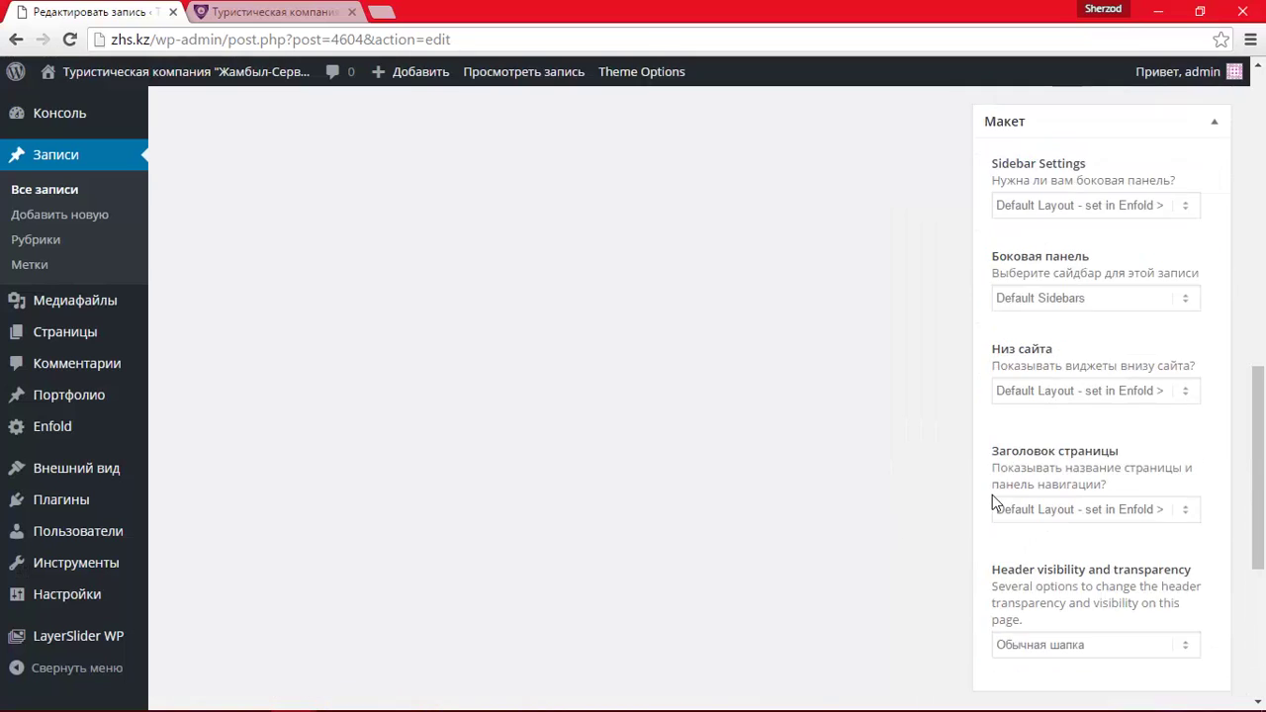
scroll(984, 495, up, 6)
scroll(984, 495, up, 8)
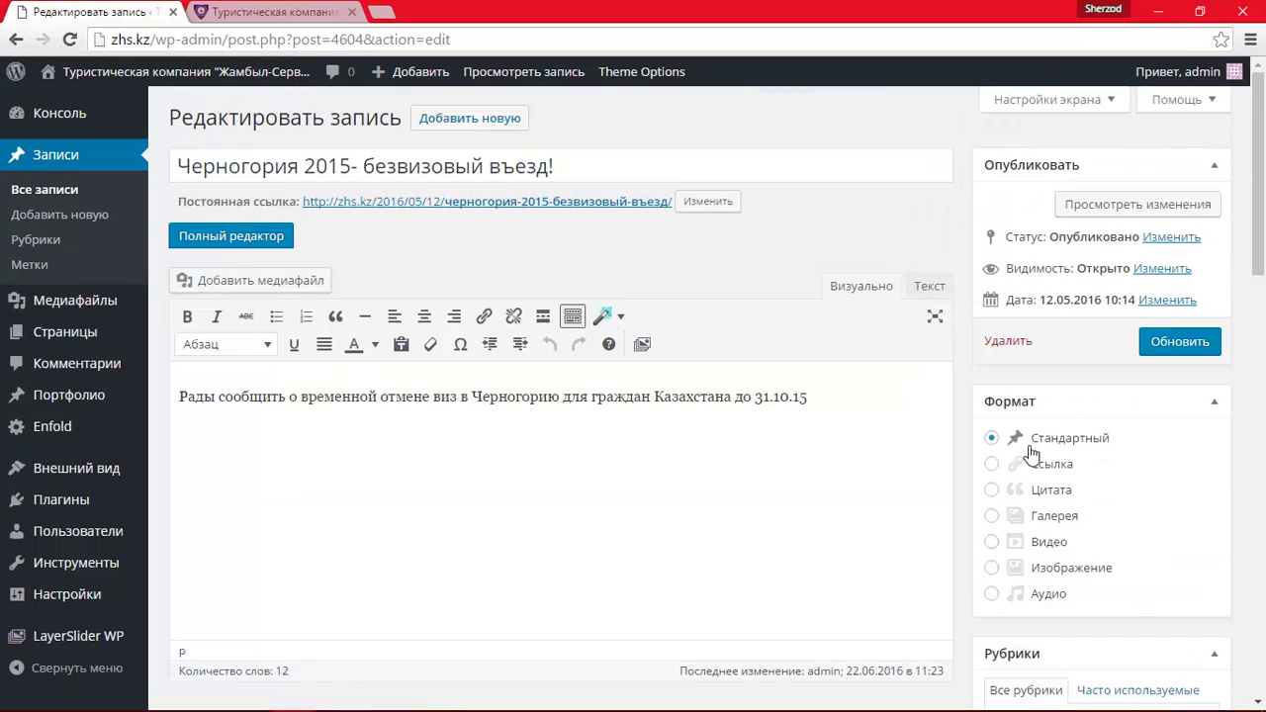
click(1164, 348)
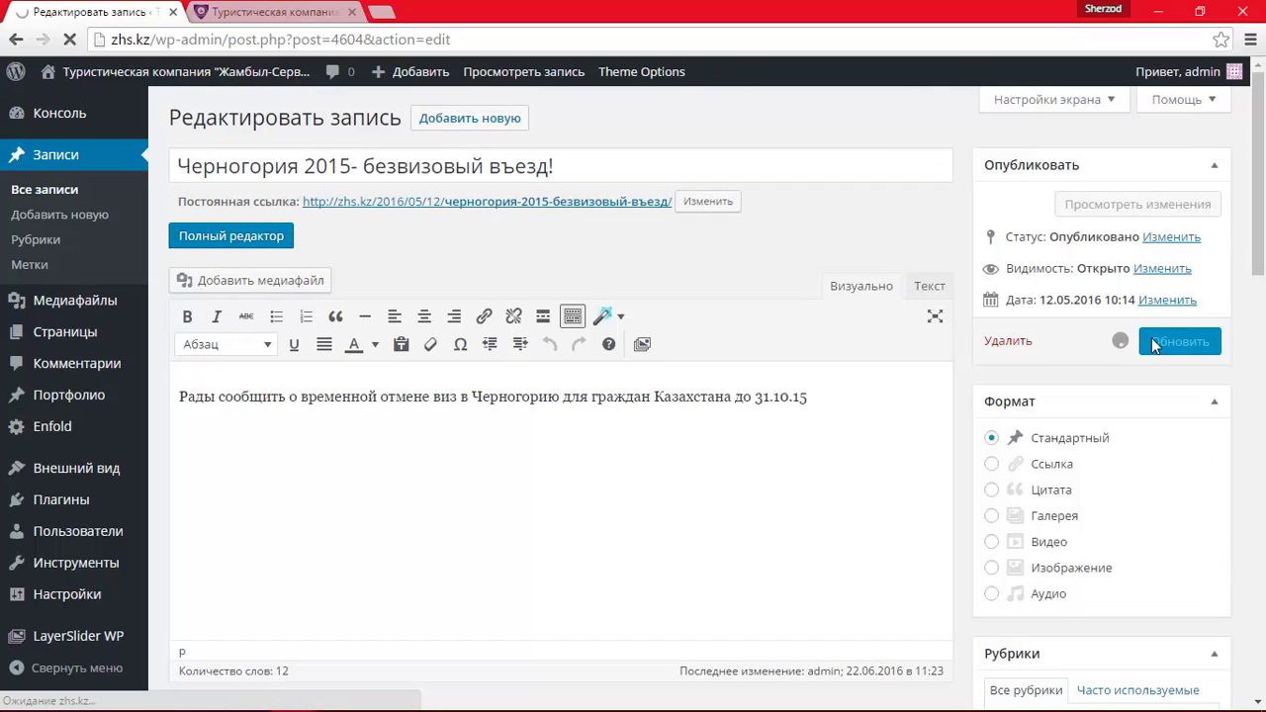
- Reload the site's Визы и Страховки page and compare the post's thumbnail, title and text with the editor
click(275, 10)
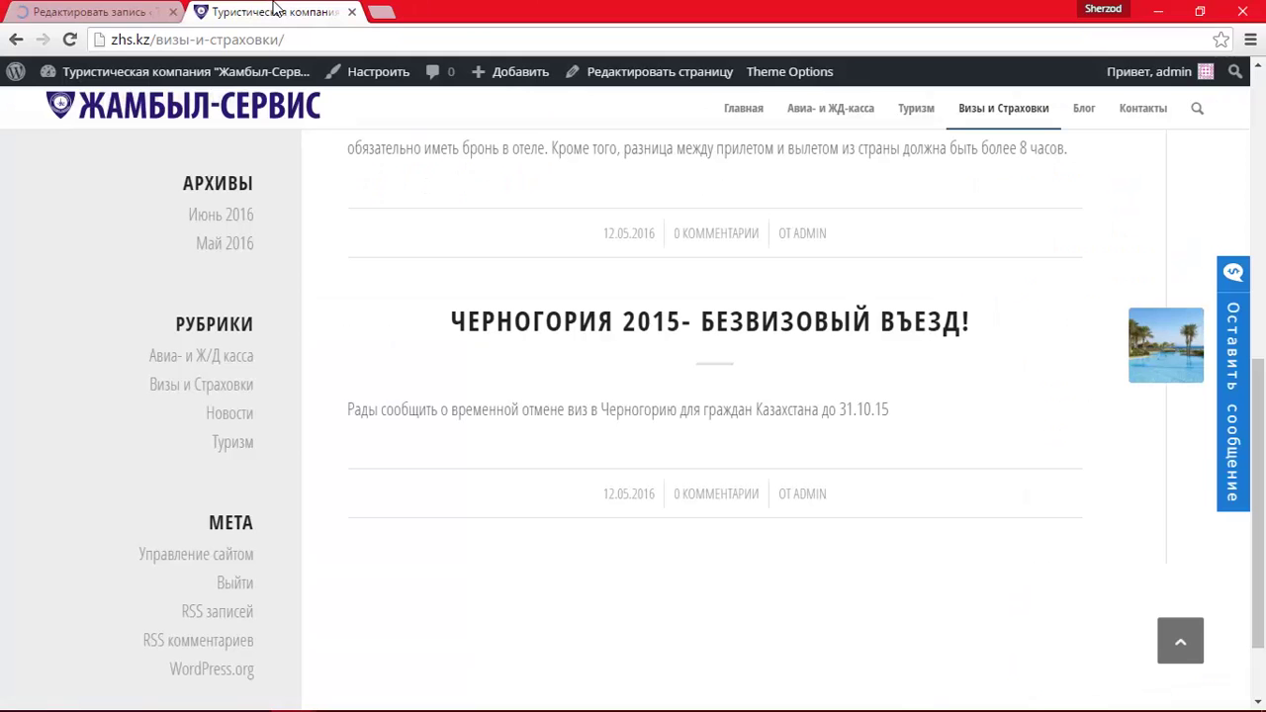
click(69, 40)
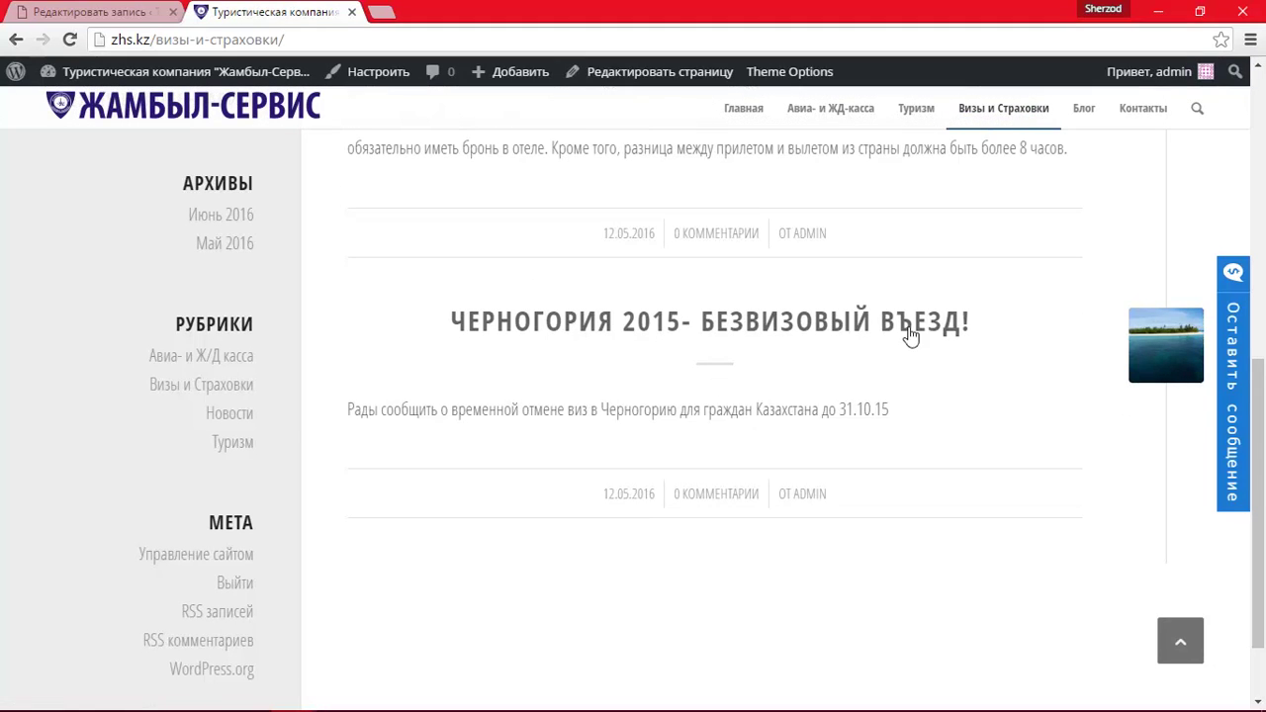
click(99, 9)
drag(559, 222, 187, 237)
click(224, 12)
click(65, 8)
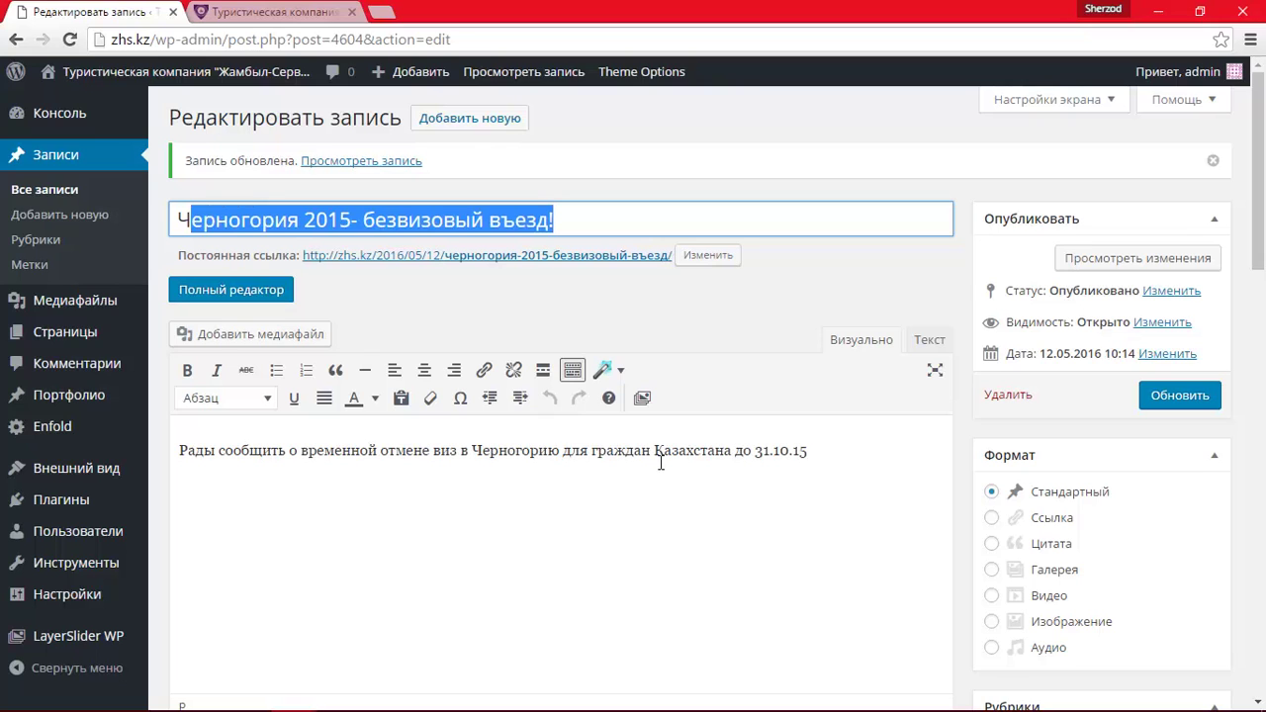
- Compare the body text of the Черногория 2015 post on the Визы и Страховки page with the post editor
key(ctrl+Tab)
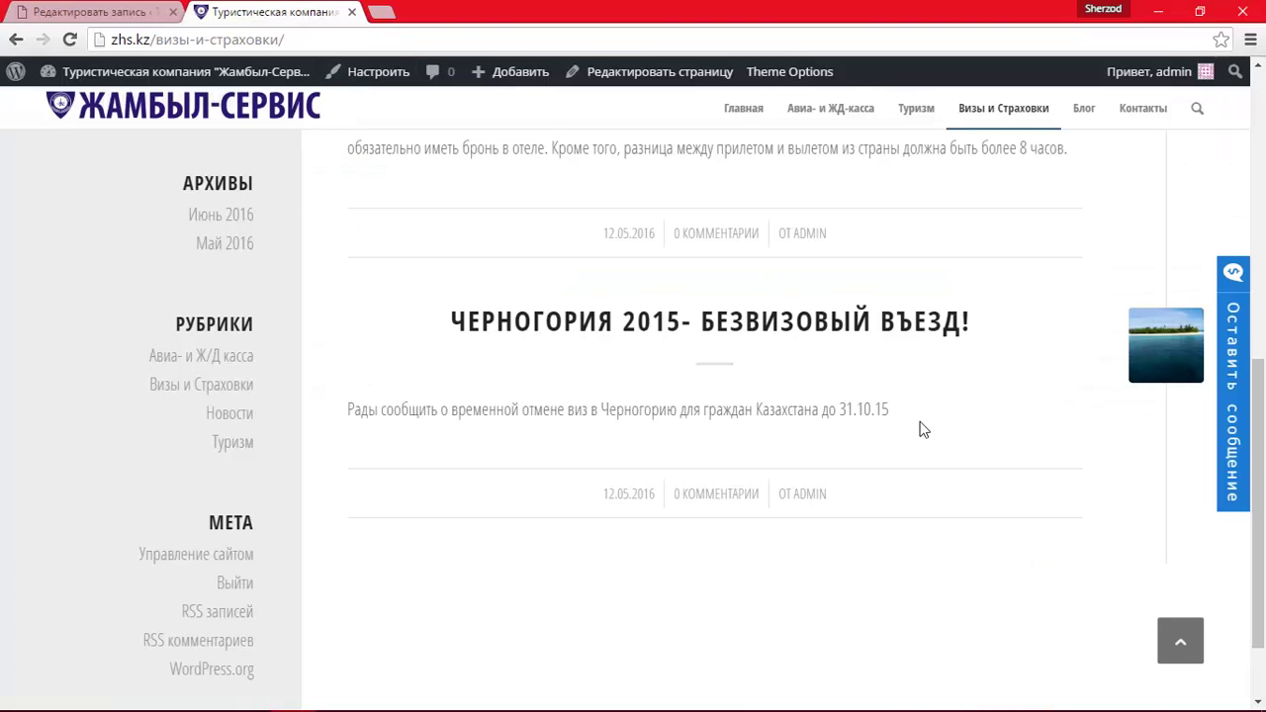
drag(920, 430, 322, 412)
click(337, 409)
click(101, 10)
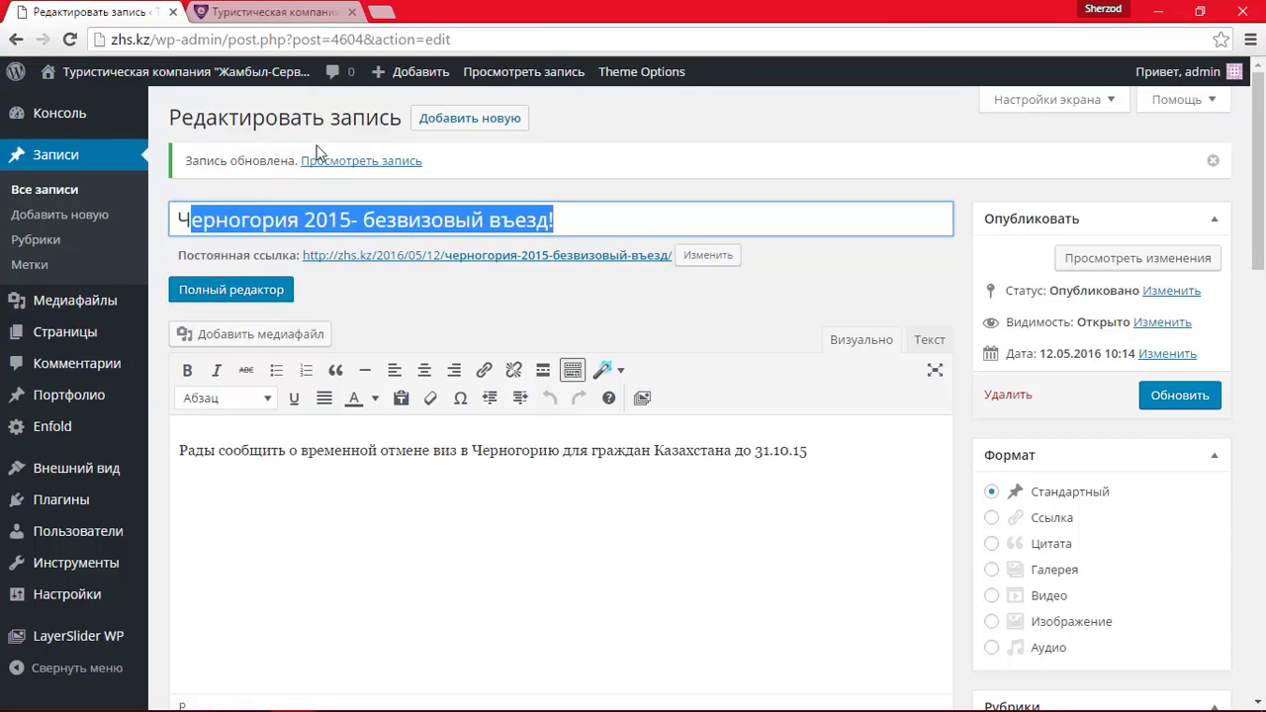
- Start a new post and look over its empty editing form
click(539, 154)
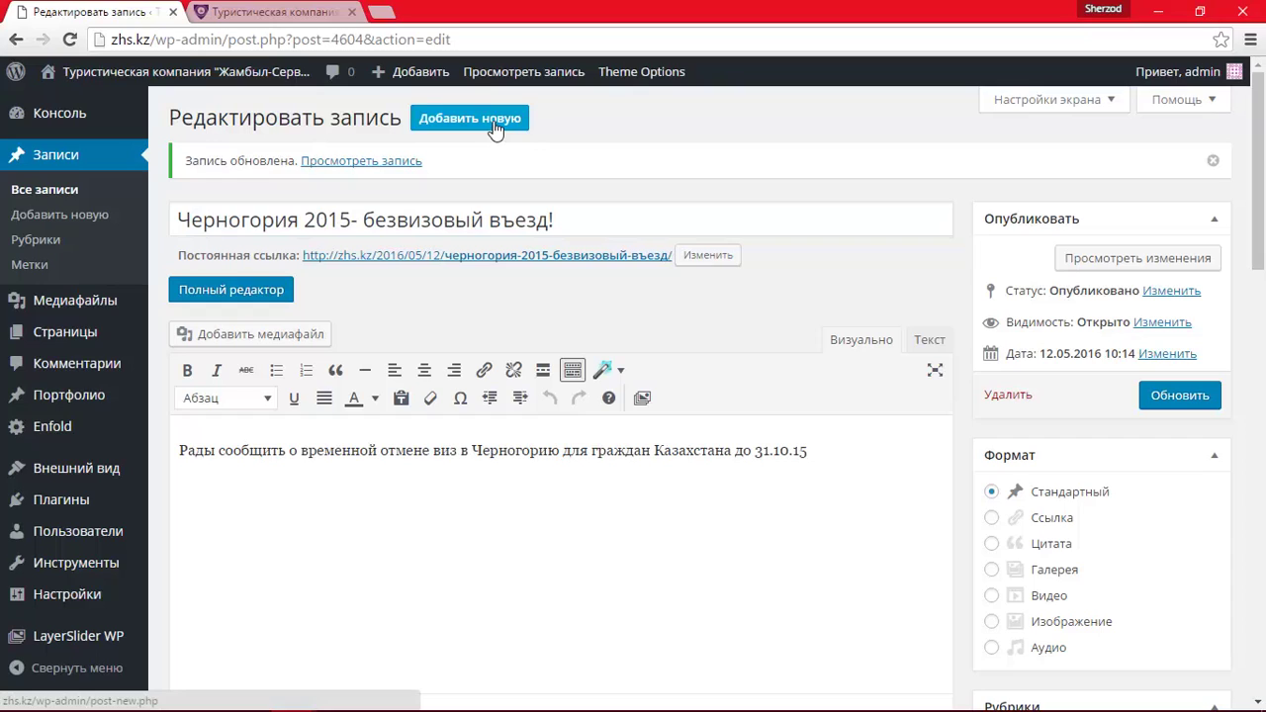
click(494, 131)
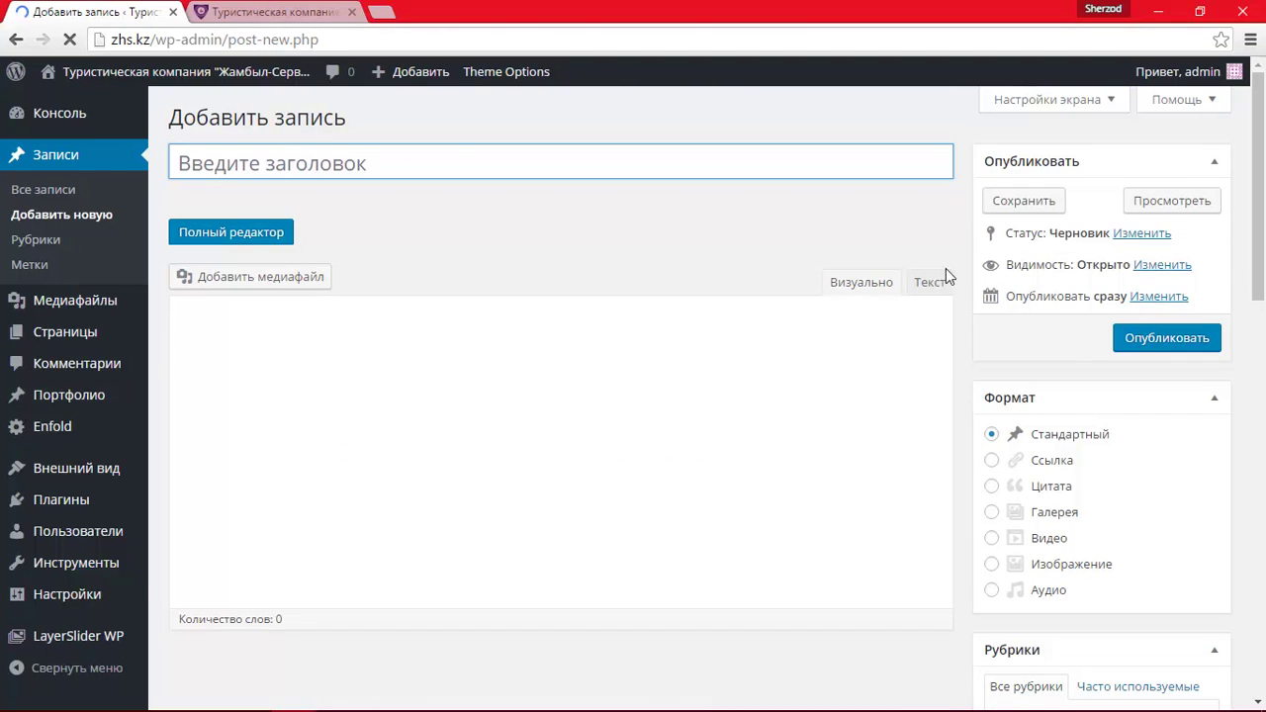
scroll(970, 279, down, 2)
scroll(974, 282, up, 1)
scroll(974, 282, up, 1)
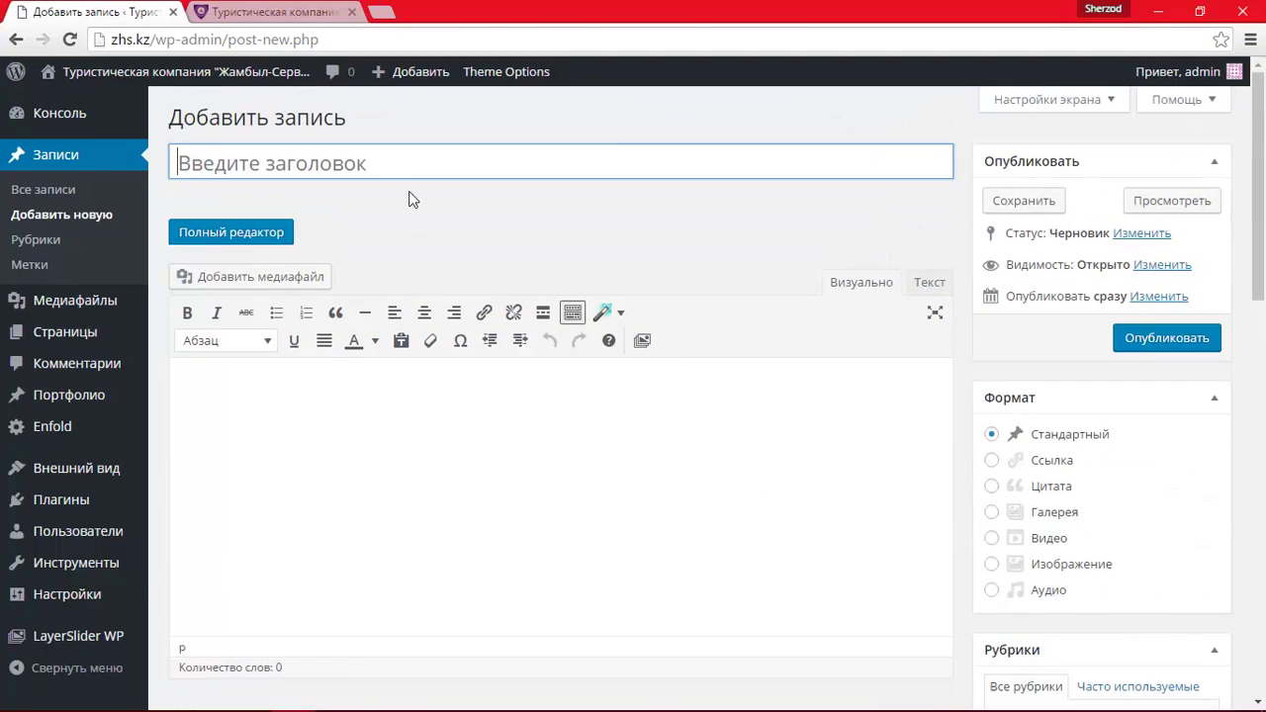
- Switch to the other browser window and open the Mail.ru inbox
mouse_move(293, 698)
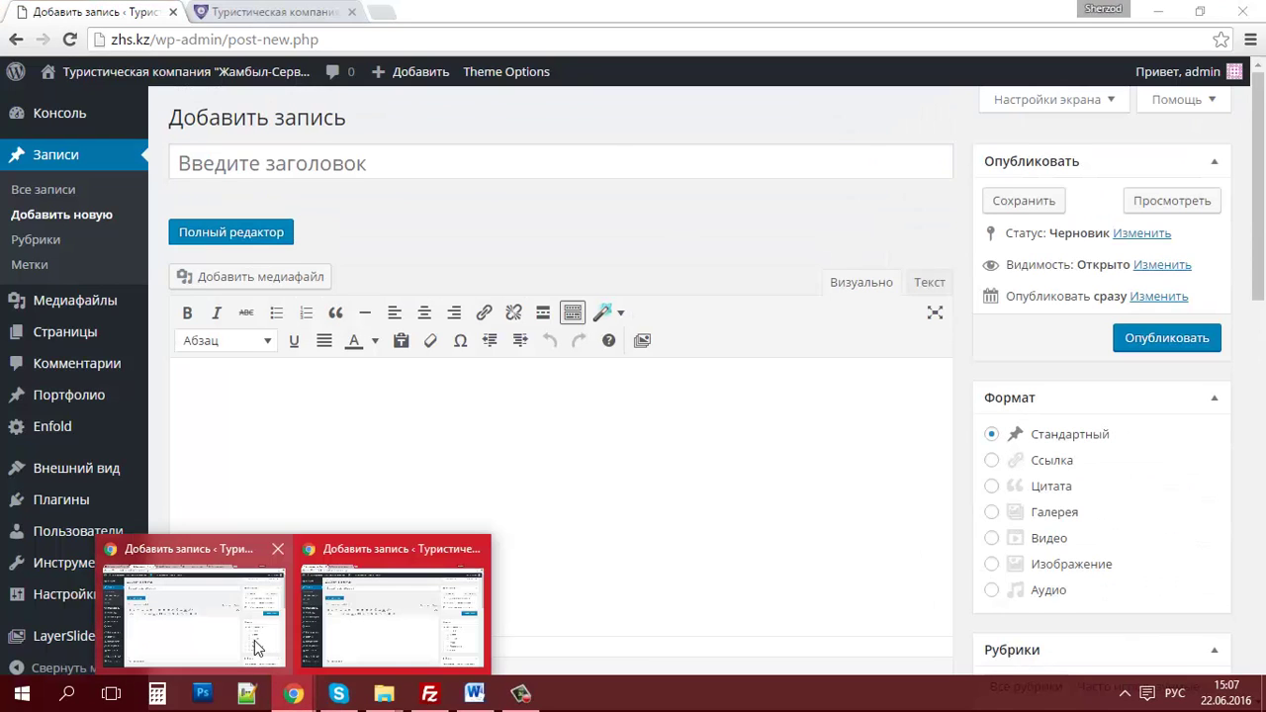
click(273, 612)
click(781, 8)
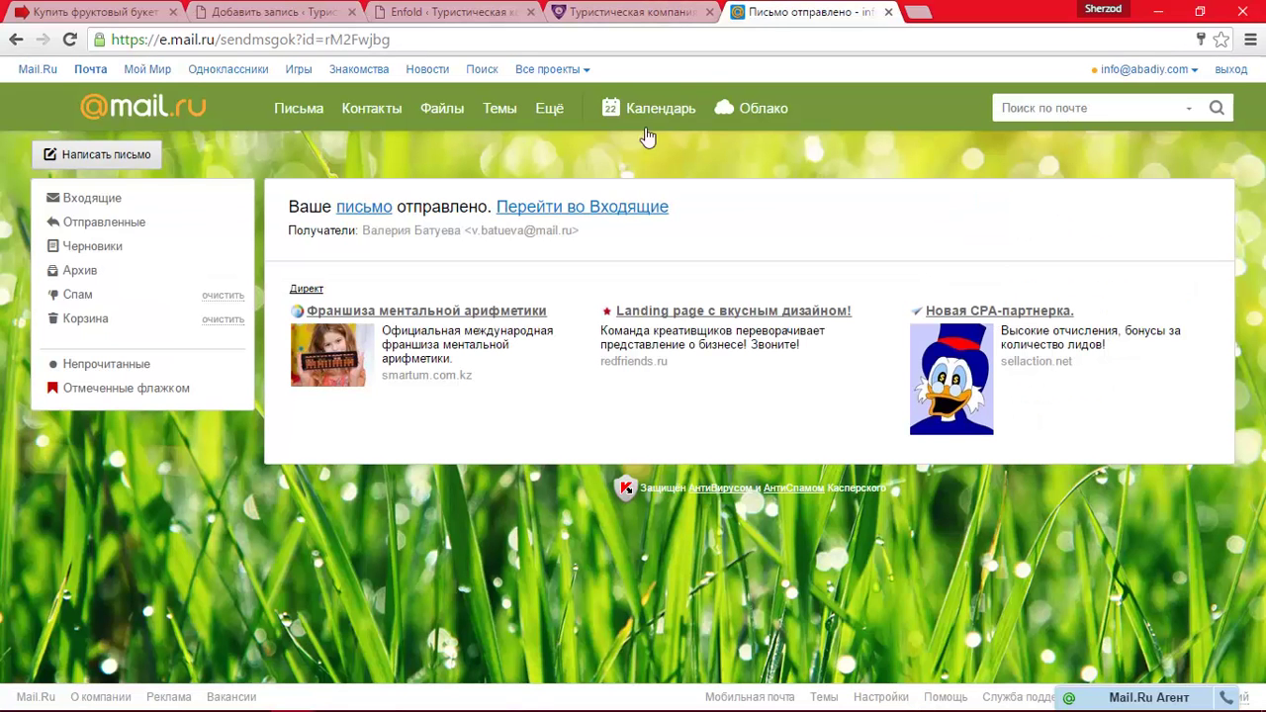
click(192, 201)
click(334, 10)
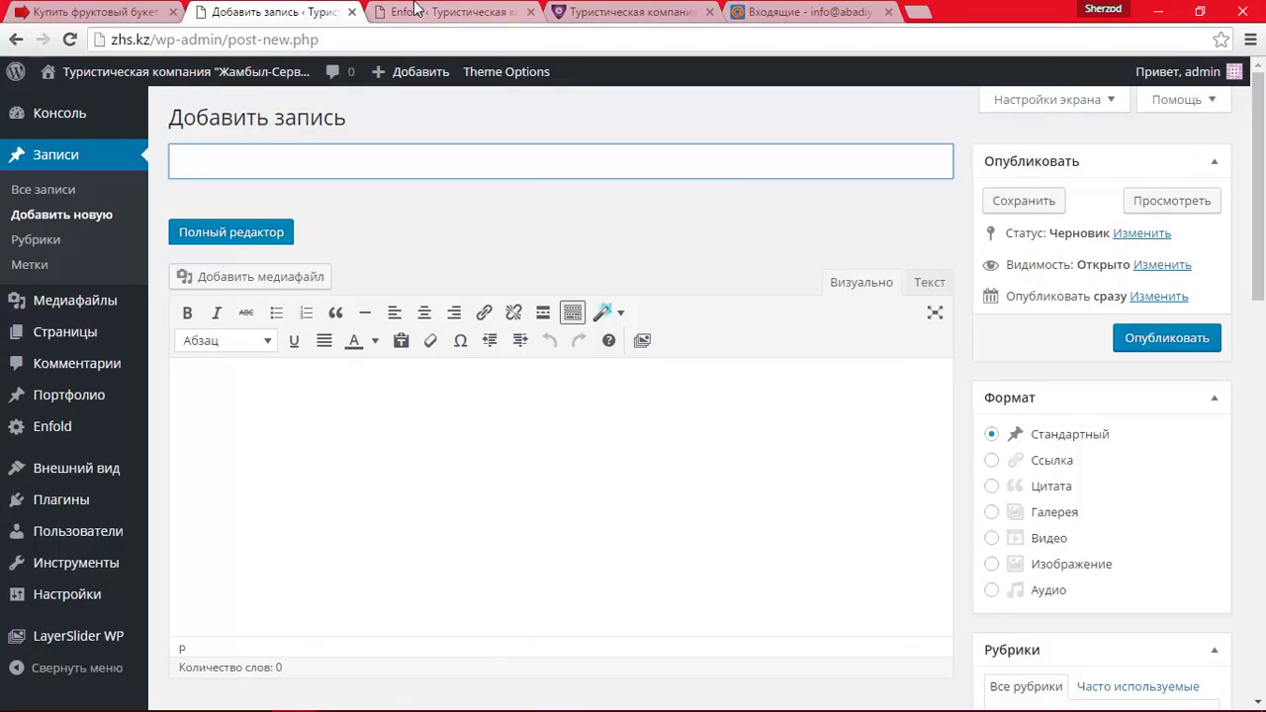
- Open the Горящие туры post from the travel company site's home page
click(622, 10)
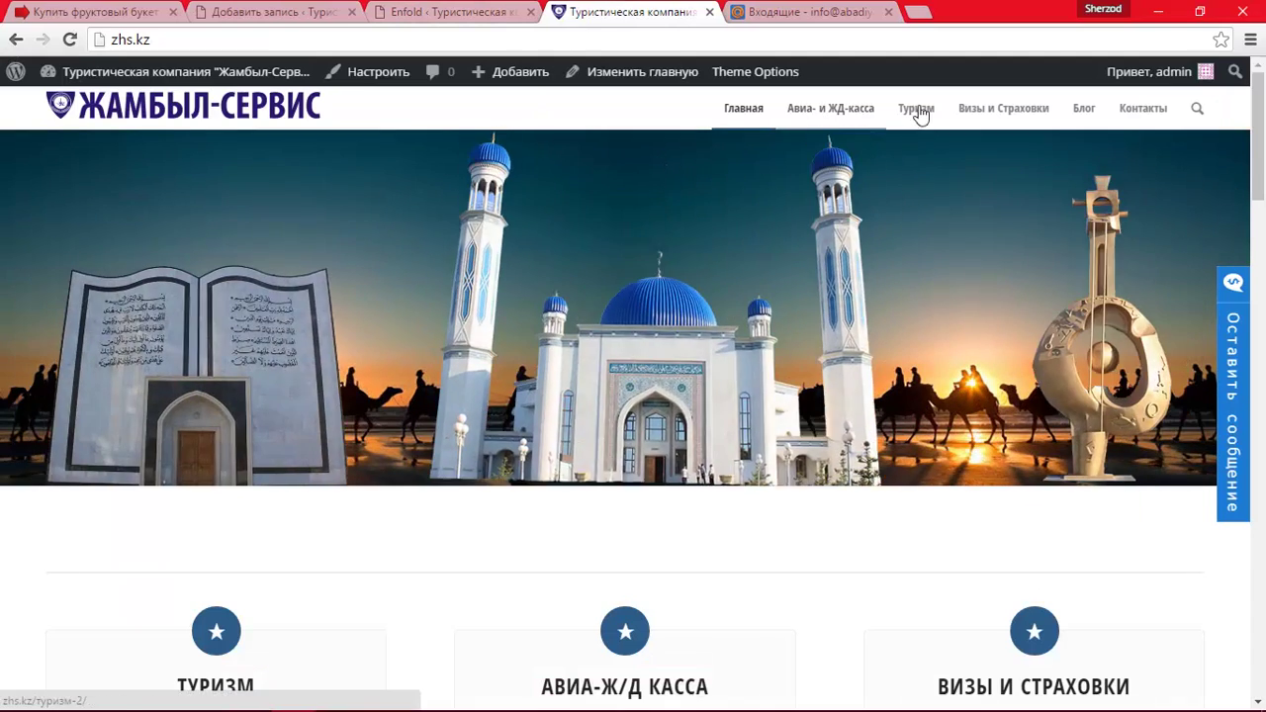
scroll(699, 227, down, 9)
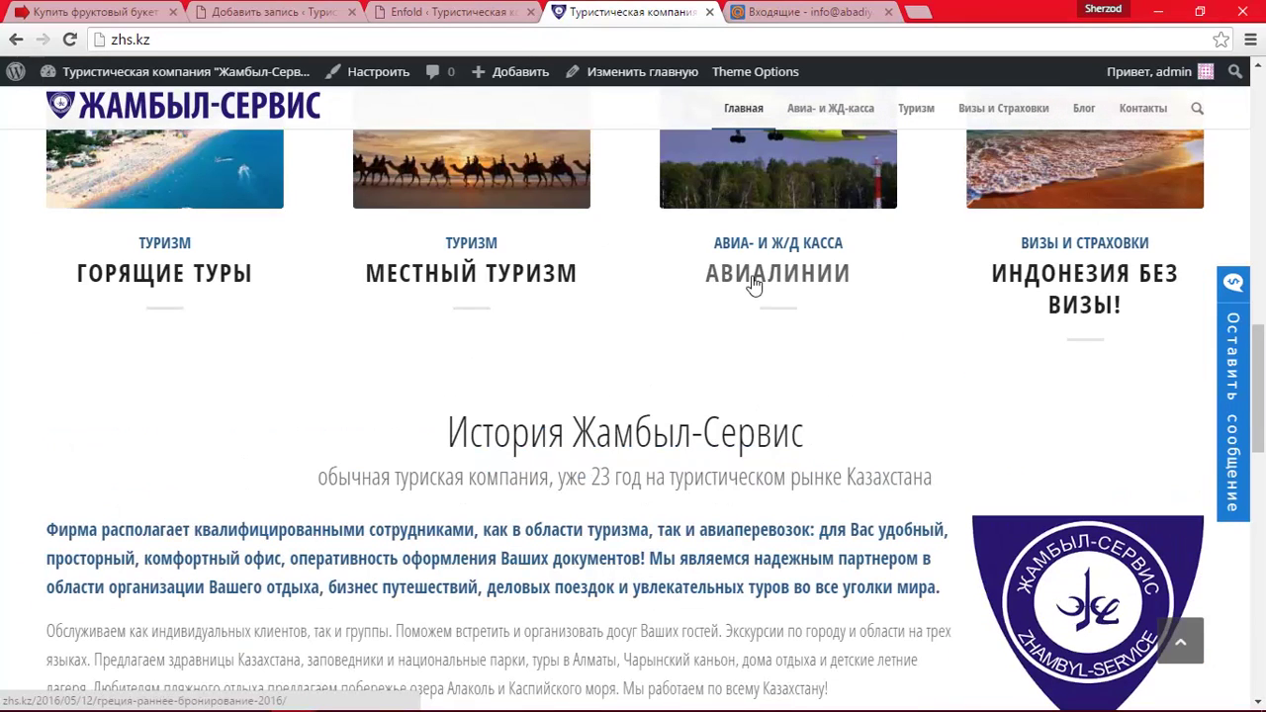
click(143, 277)
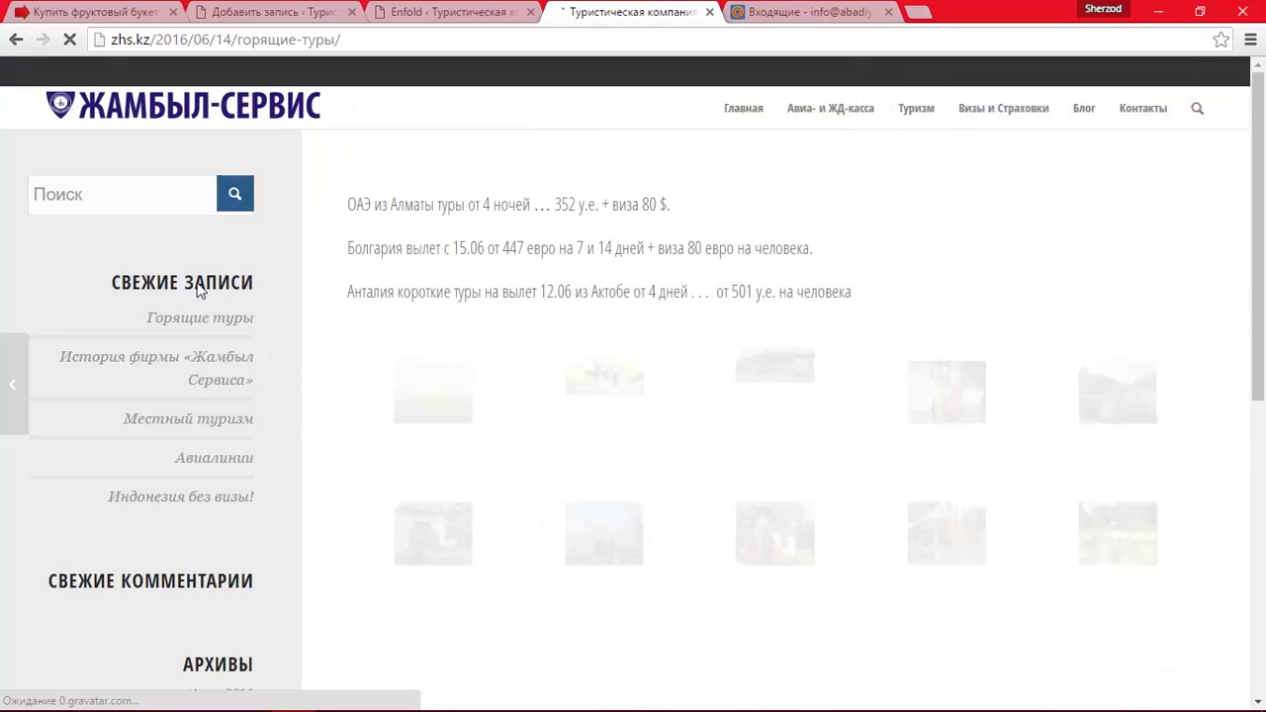
- Copy the word "ОАЭ" from the Горящие туры post and paste it as the new post's title
mouse_move(353, 206)
mouse_down()
mouse_move(503, 207)
mouse_move(374, 204)
mouse_up()
key(ctrl+c)
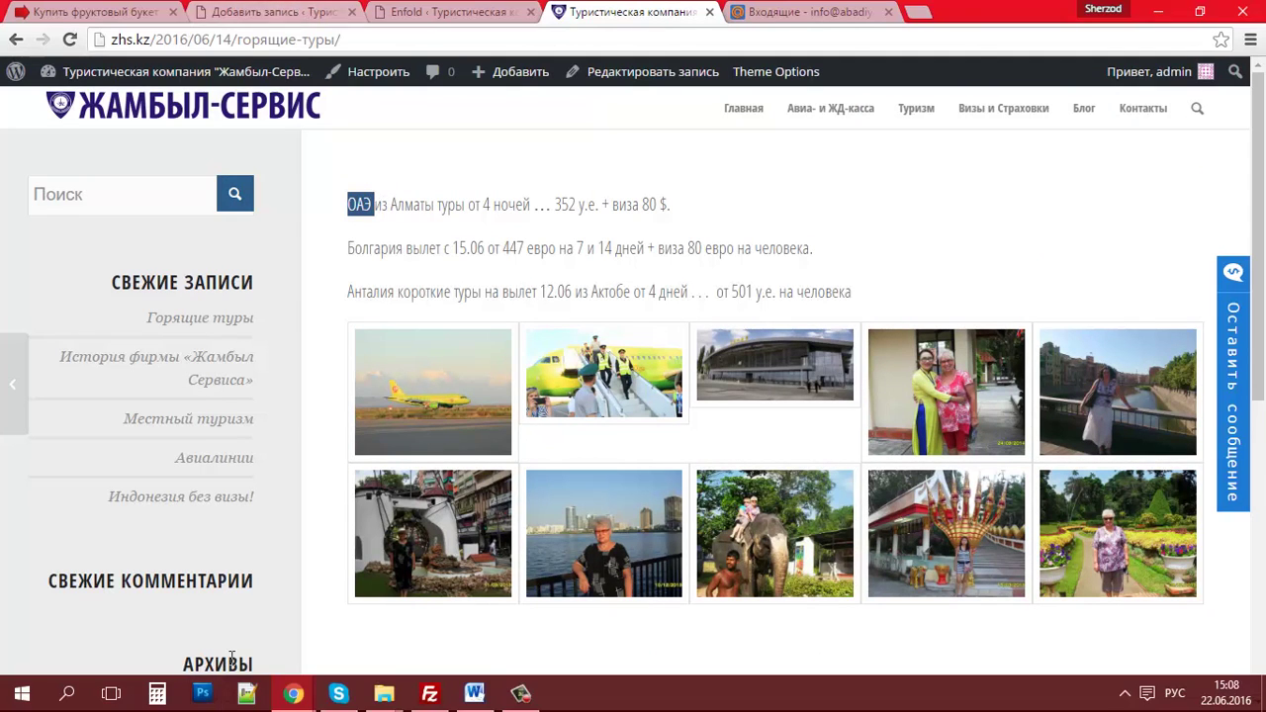
mouse_move(351, 681)
click(353, 633)
key(ctrl+v)
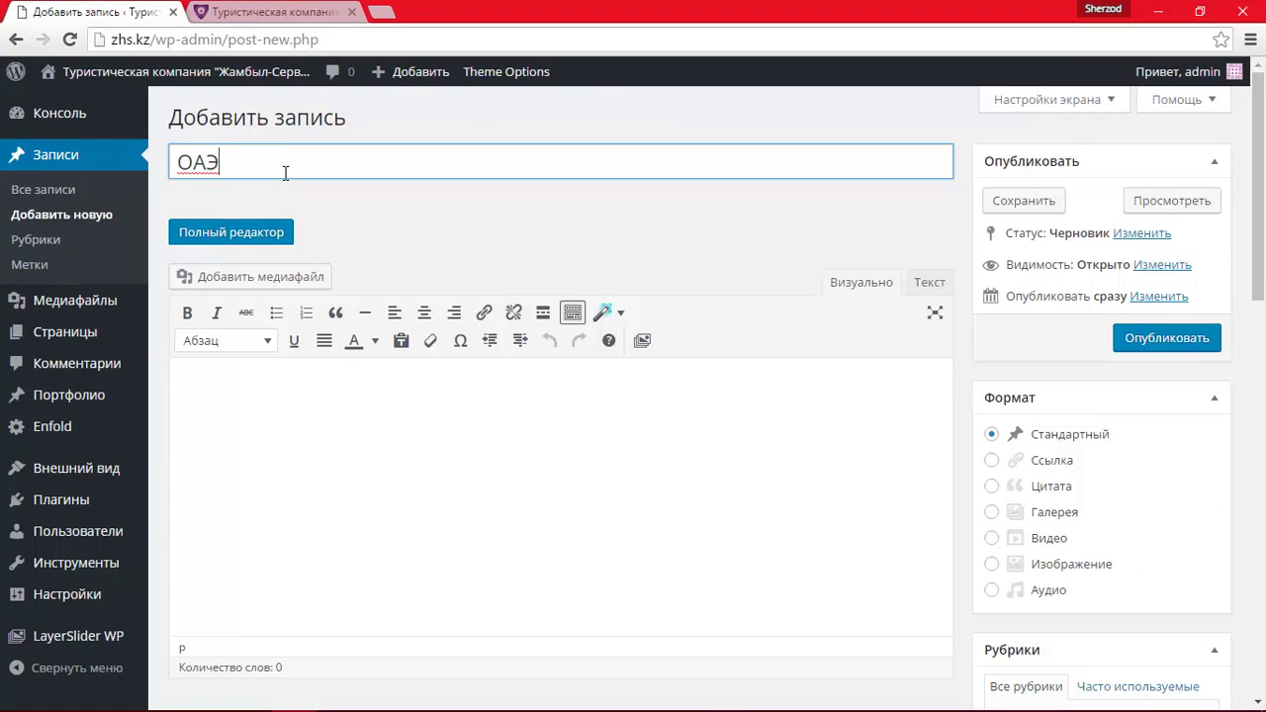
- Copy the line "ОАЭ из Алматы туры от 4 ночей … 352 у.е. + виза 80 $." from the Горящие туры post into the new post's body
click(297, 693)
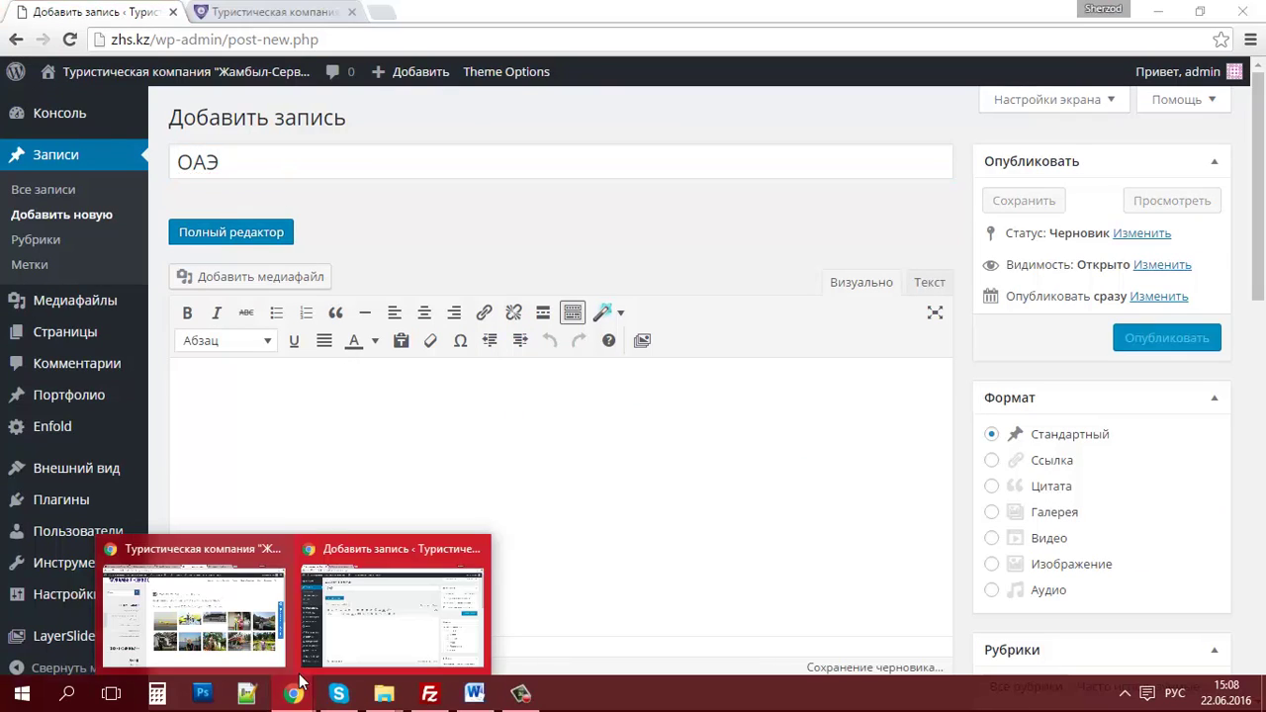
click(336, 580)
click(292, 692)
click(220, 581)
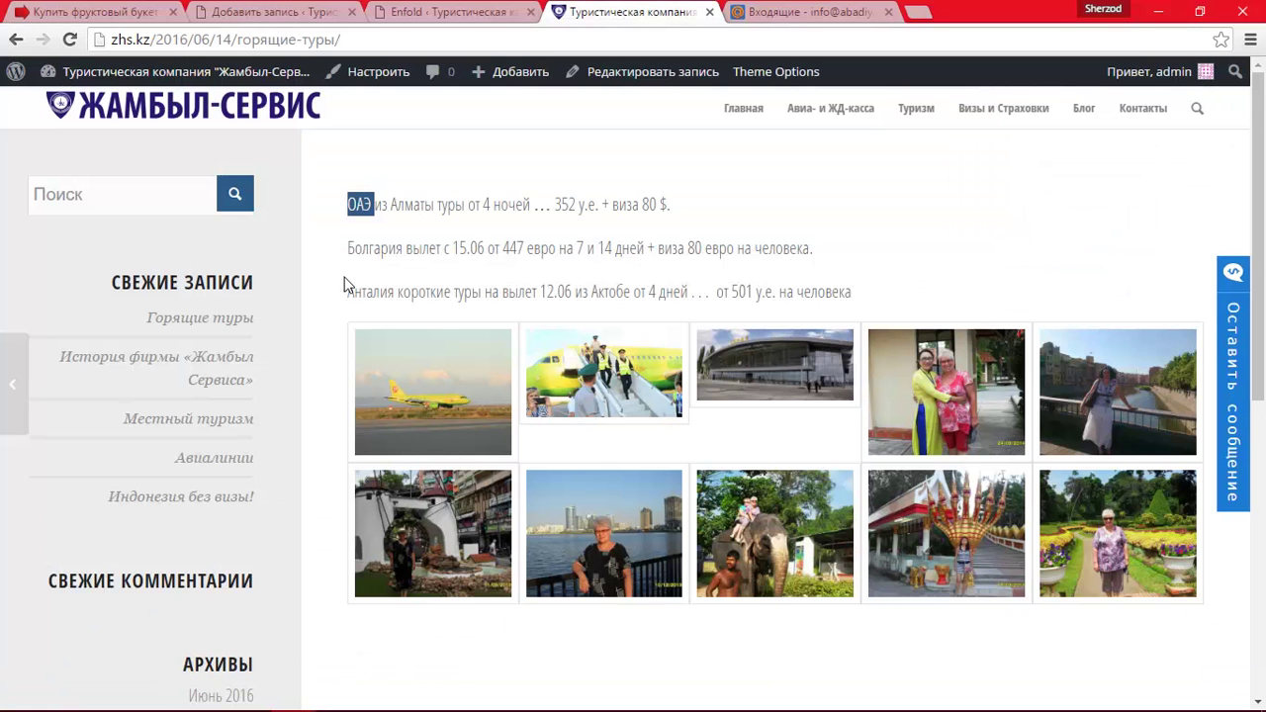
drag(348, 205, 674, 219)
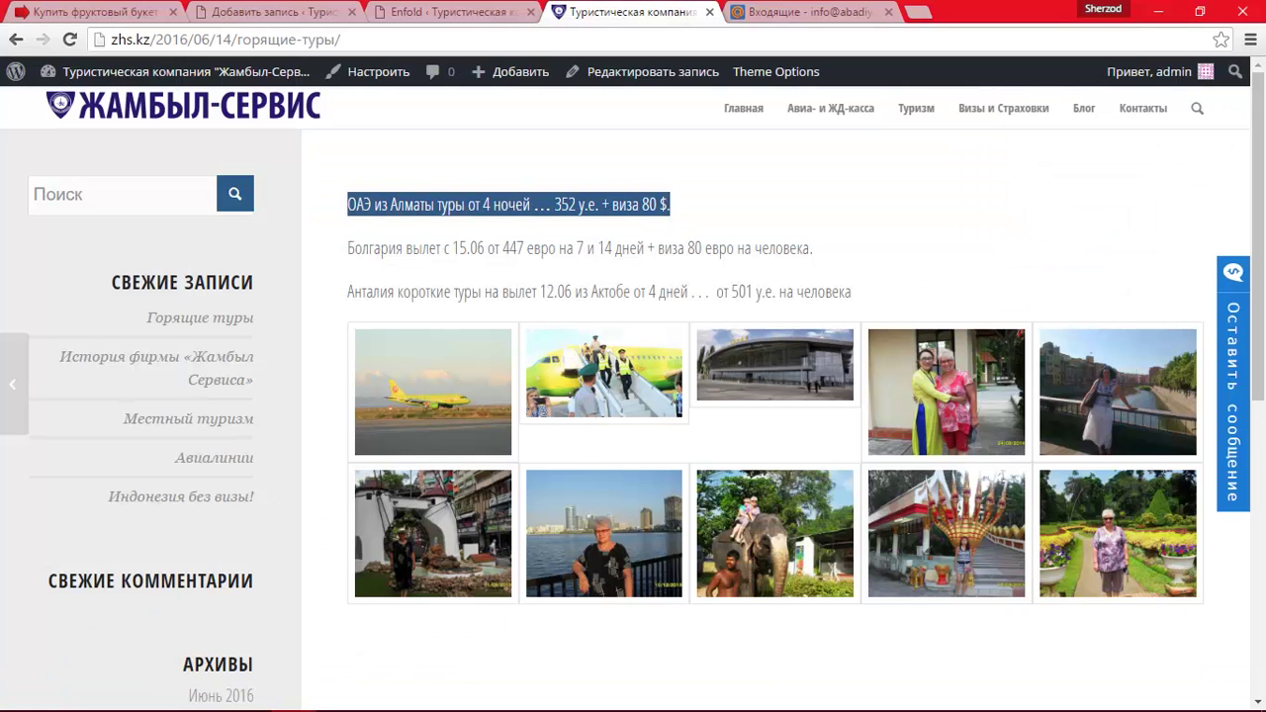
click(293, 693)
click(388, 611)
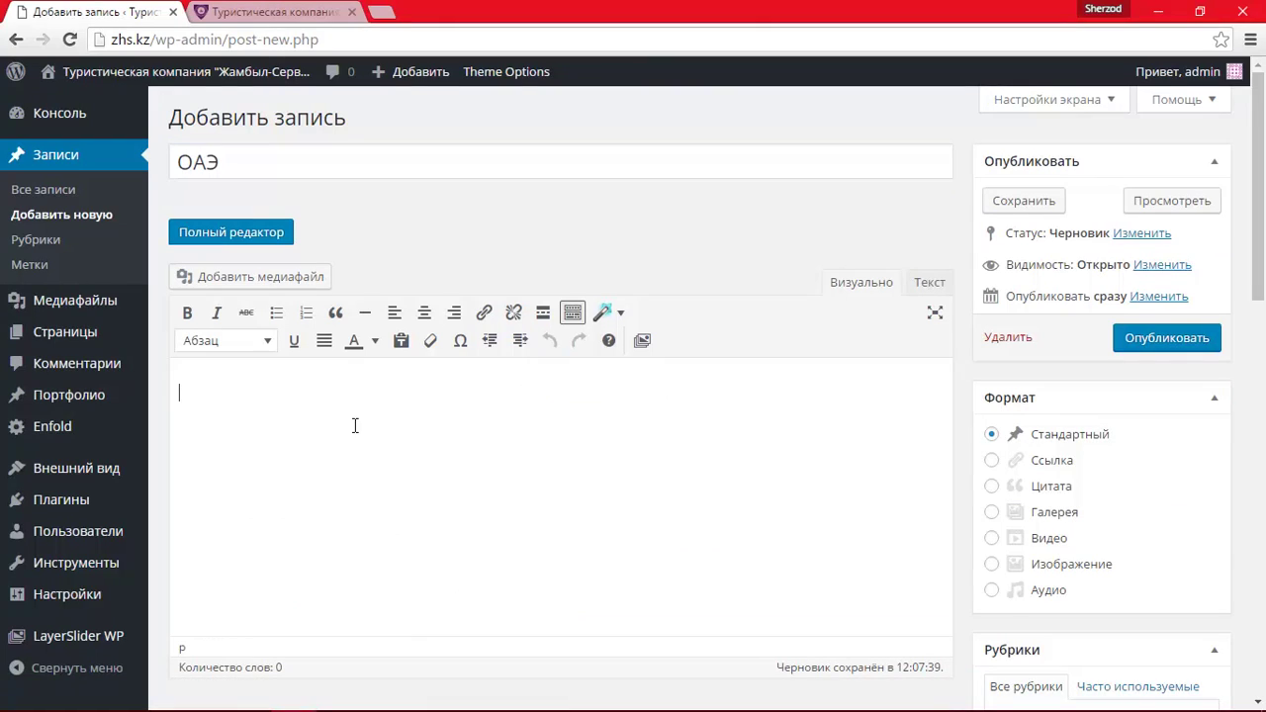
text(ОАЭ из Алматы туры от 4 ночей ... 352 у.е. + виза 80 $.)
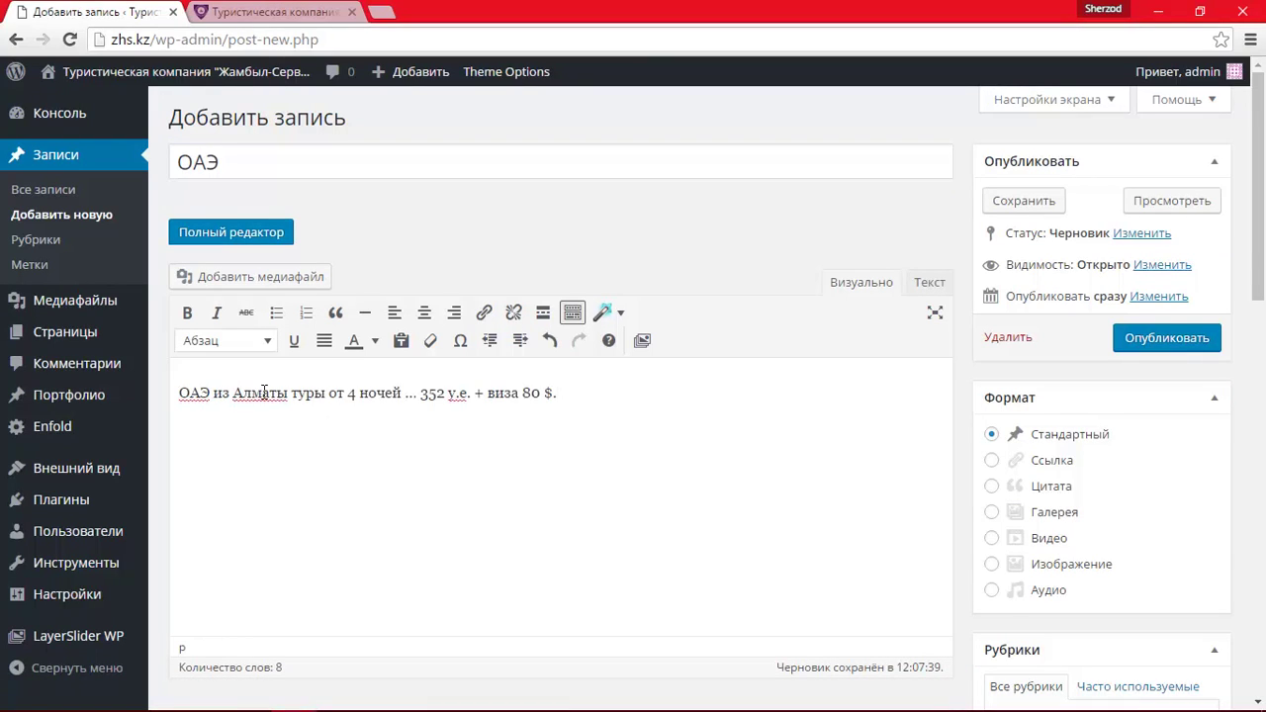
- Delete the ellipsis before "352 у.е." in the new post's body text
drag(402, 393, 428, 395)
key(BackSpace)
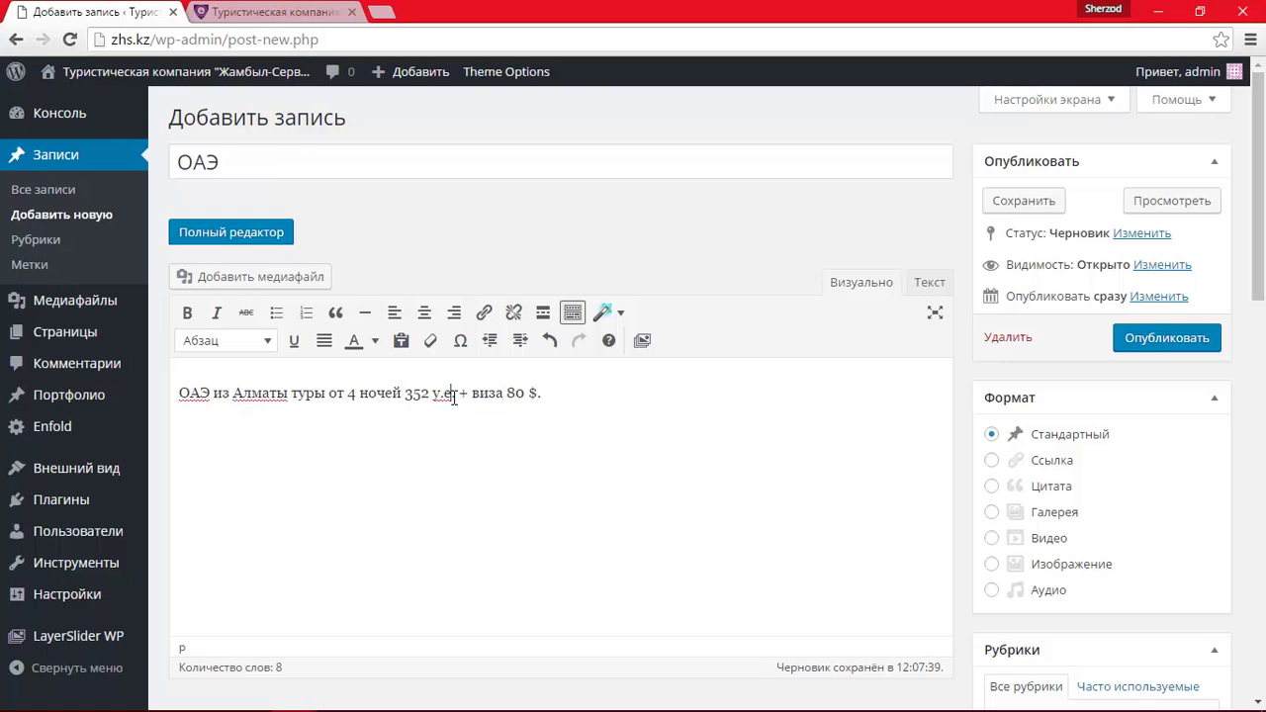
drag(454, 397, 439, 397)
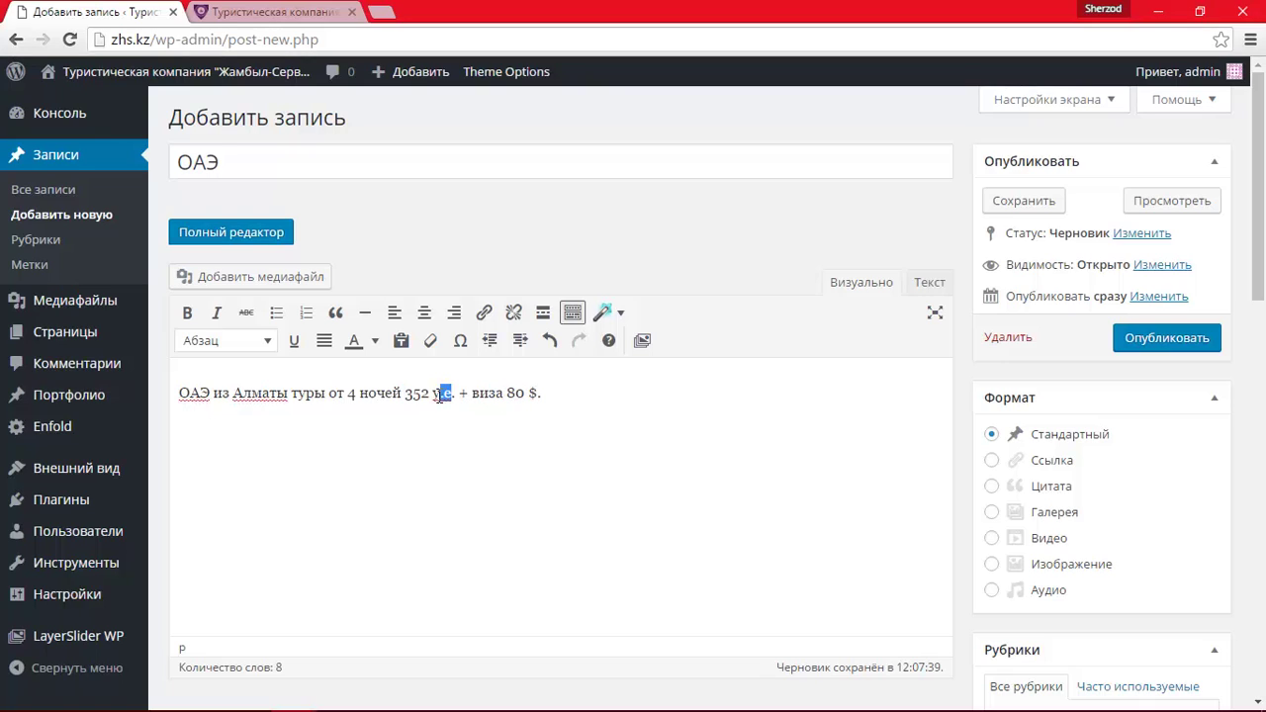
click(657, 389)
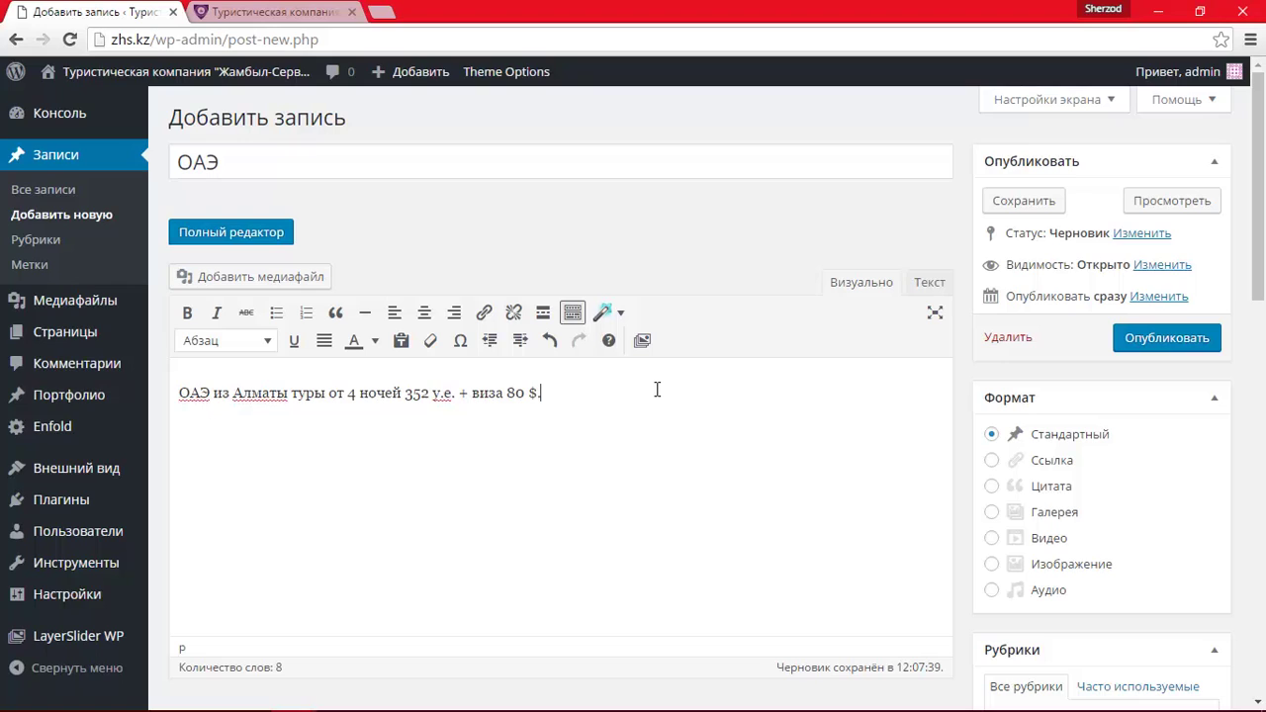
- Make the words "ОАЭ" and "Алматы" bold in the post's body text
double_click(211, 395)
click(187, 312)
drag(236, 394, 297, 395)
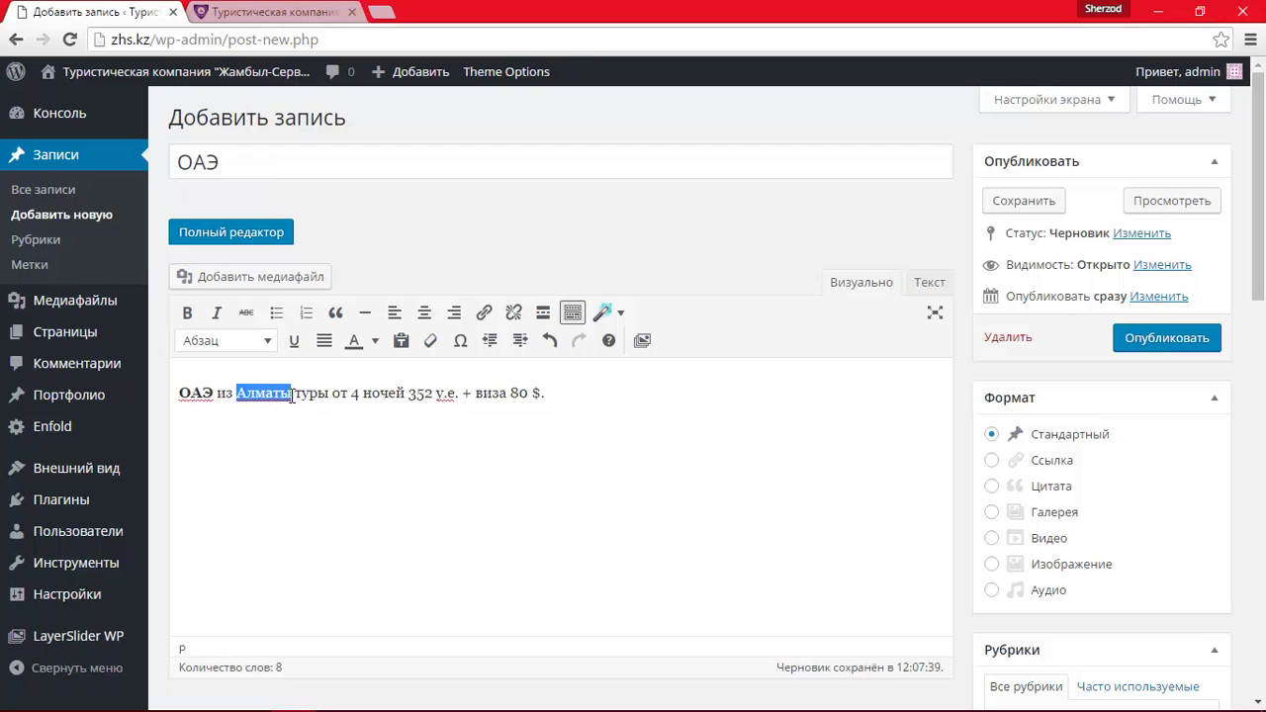
click(187, 312)
click(513, 391)
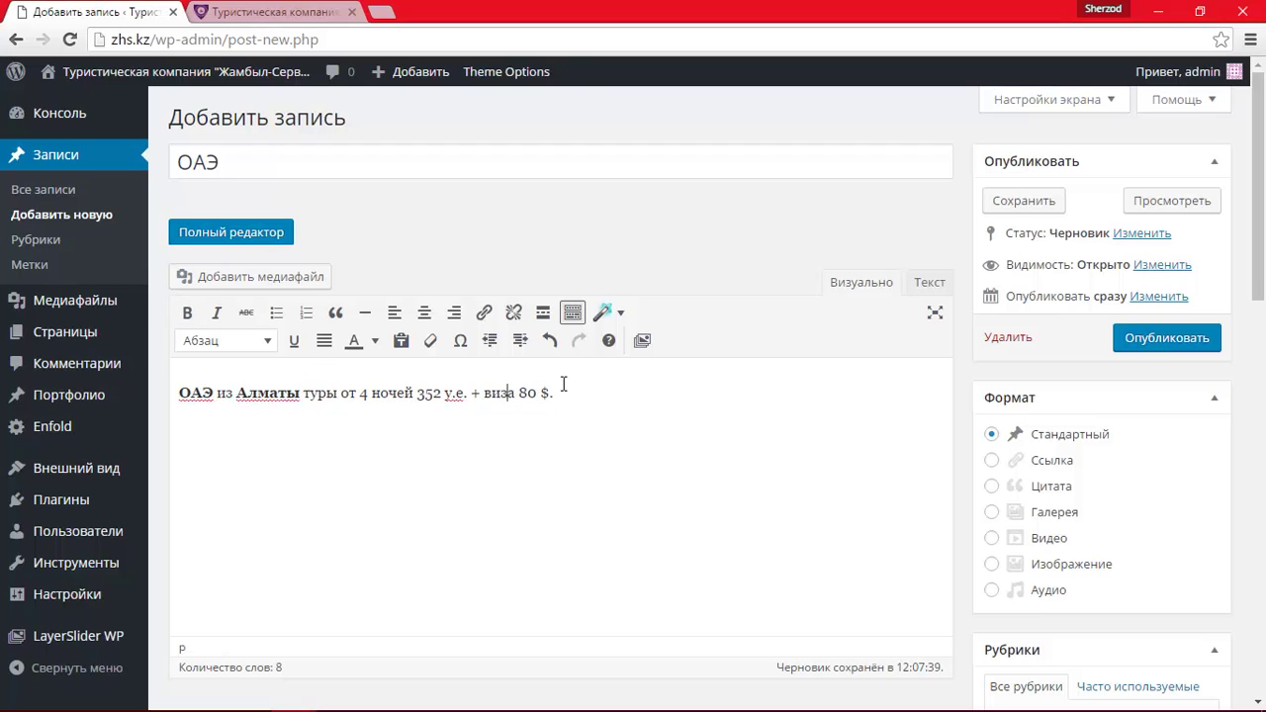
- Assign the new post to the Туризм category
scroll(616, 410, down, 2)
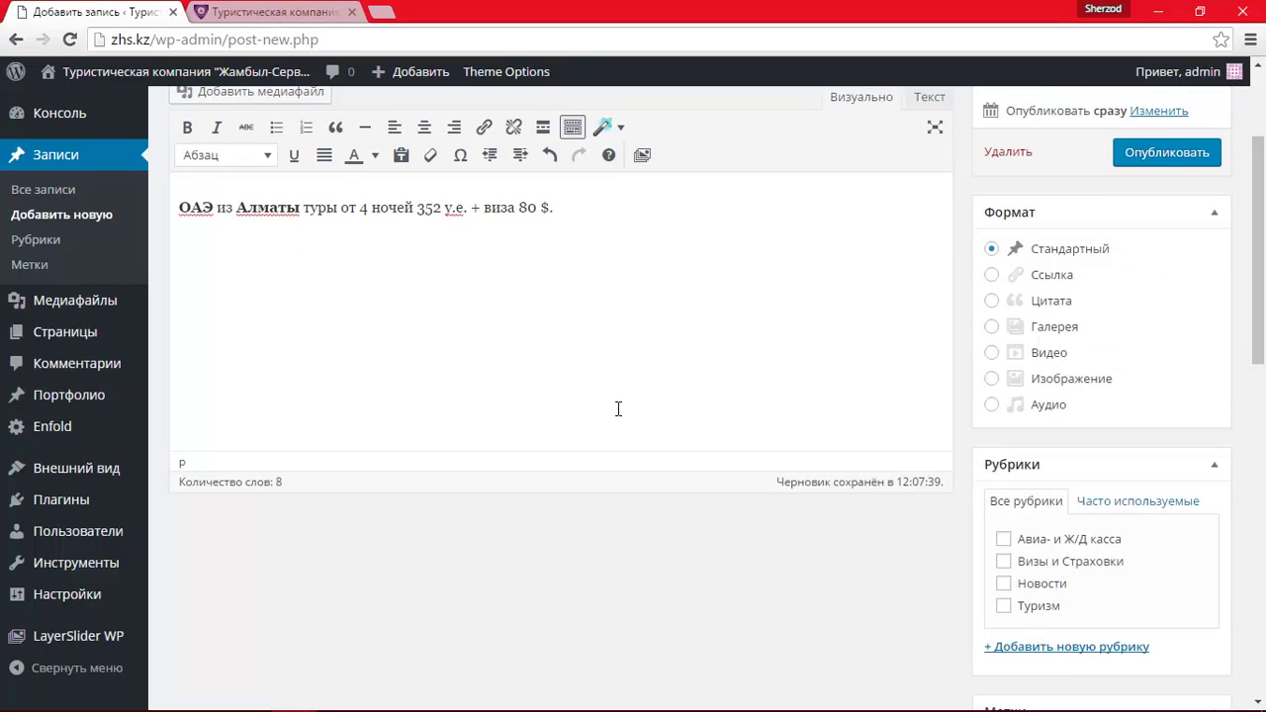
scroll(767, 315, up, 2)
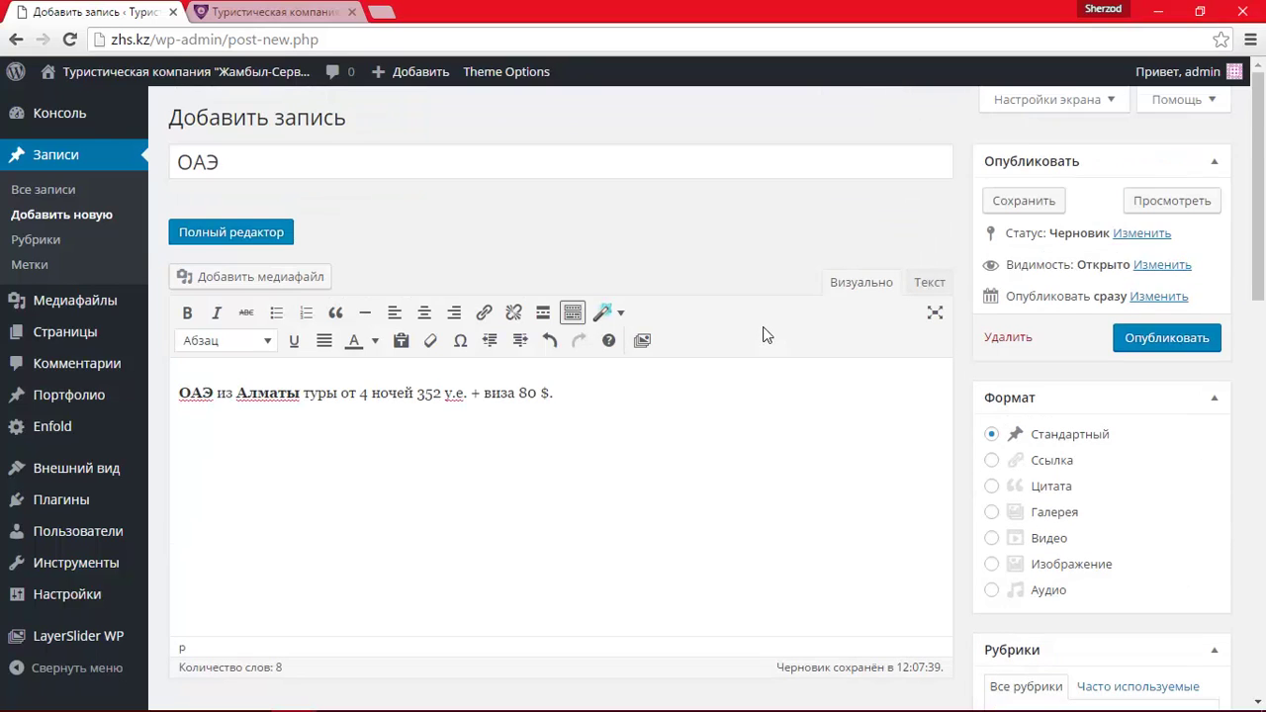
scroll(763, 335, down, 3)
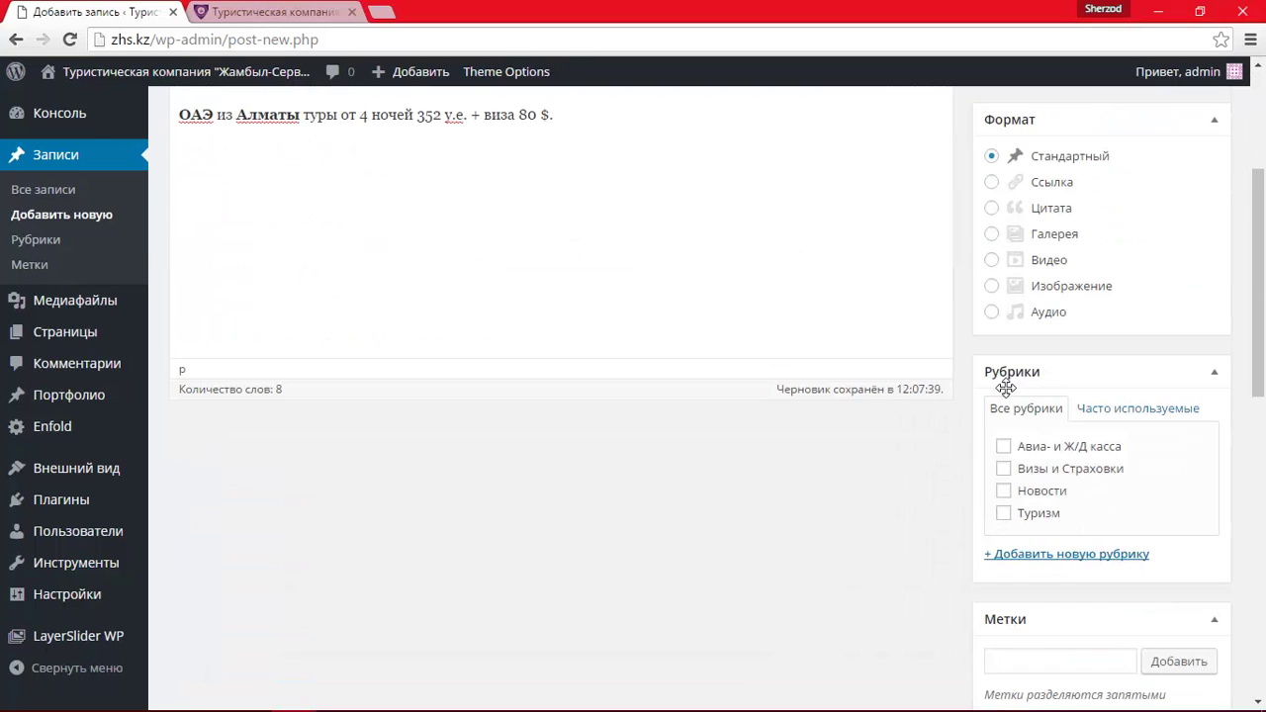
click(1004, 514)
- Set dubai2.jpg from the media library as the new post's featured image
scroll(980, 471, down, 10)
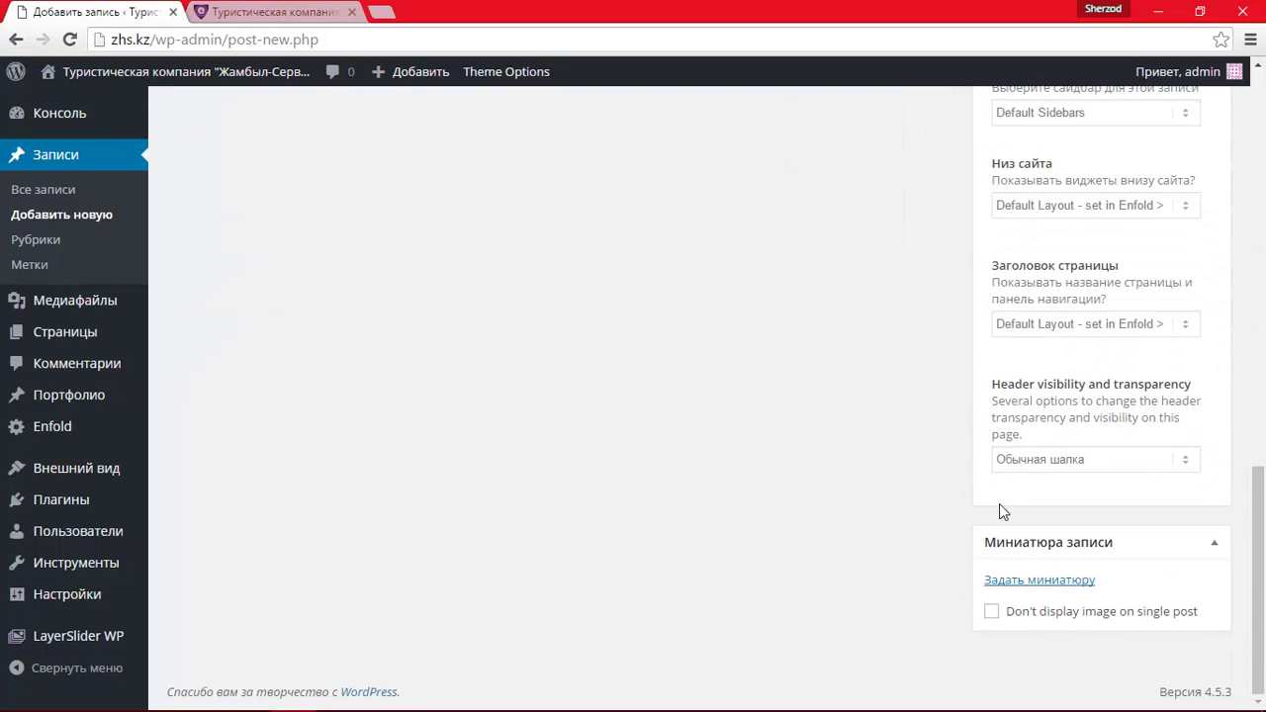
click(1019, 582)
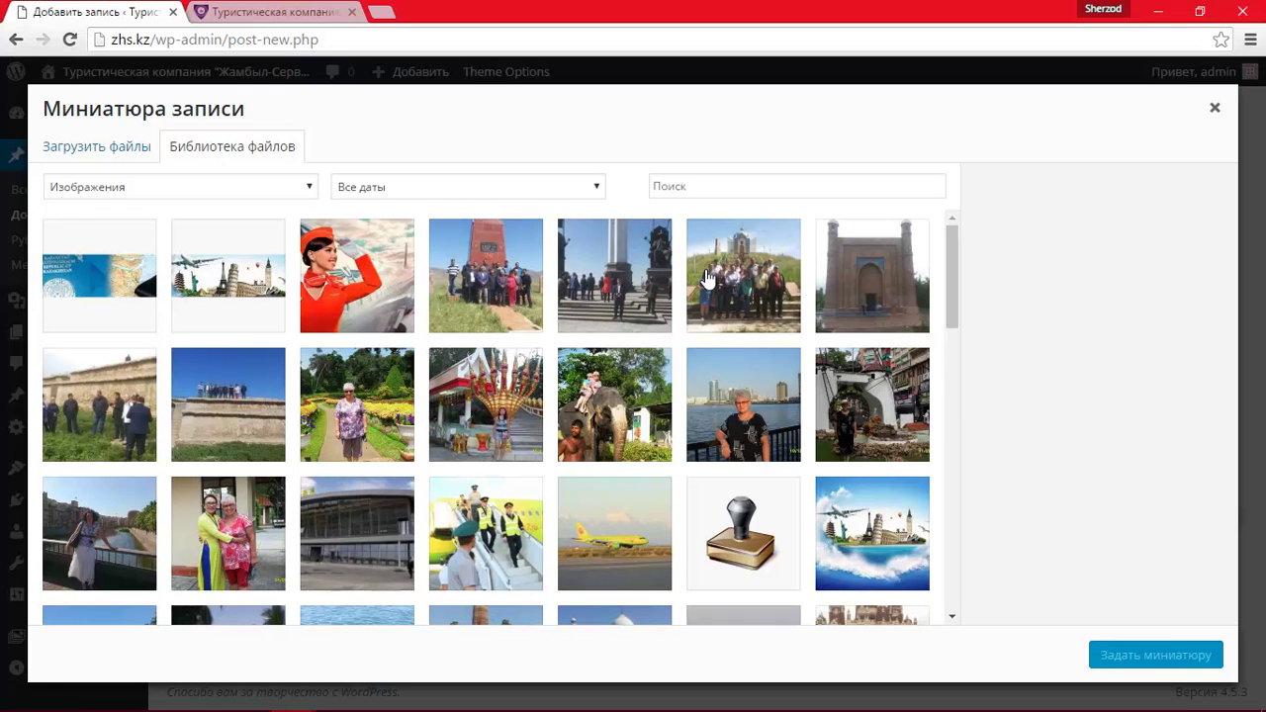
scroll(707, 280, down, 4)
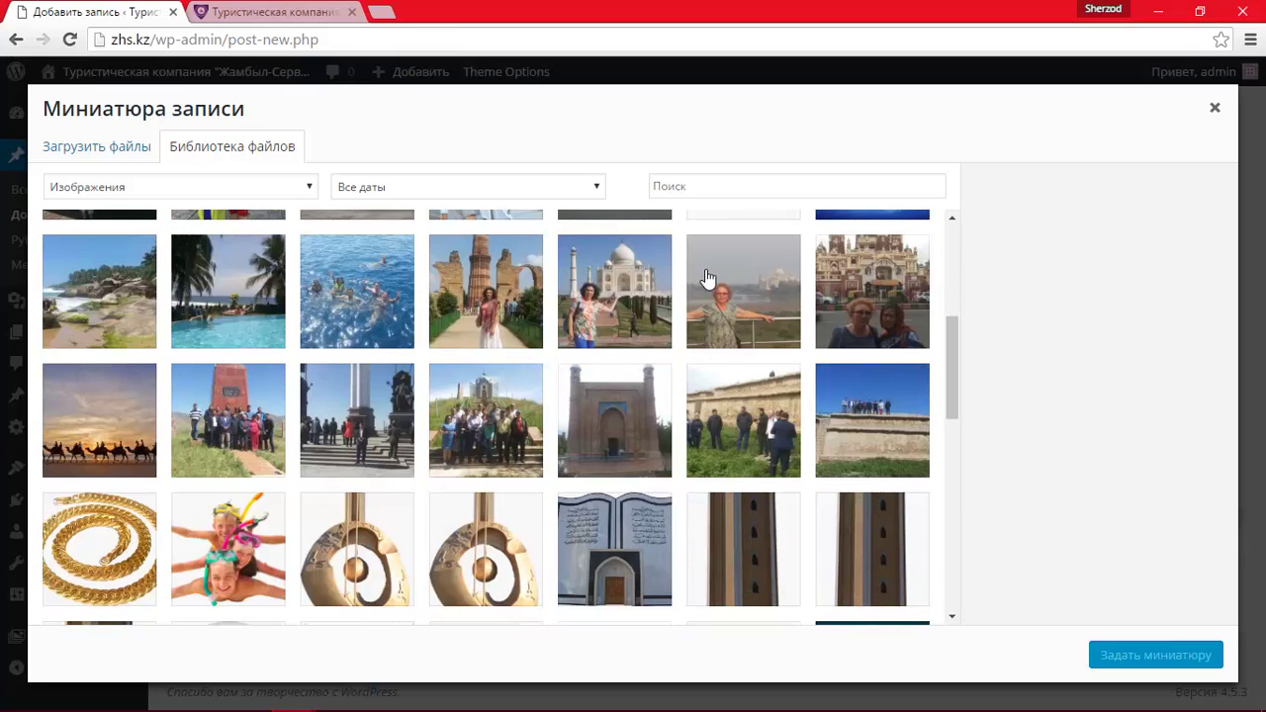
scroll(707, 280, down, 5)
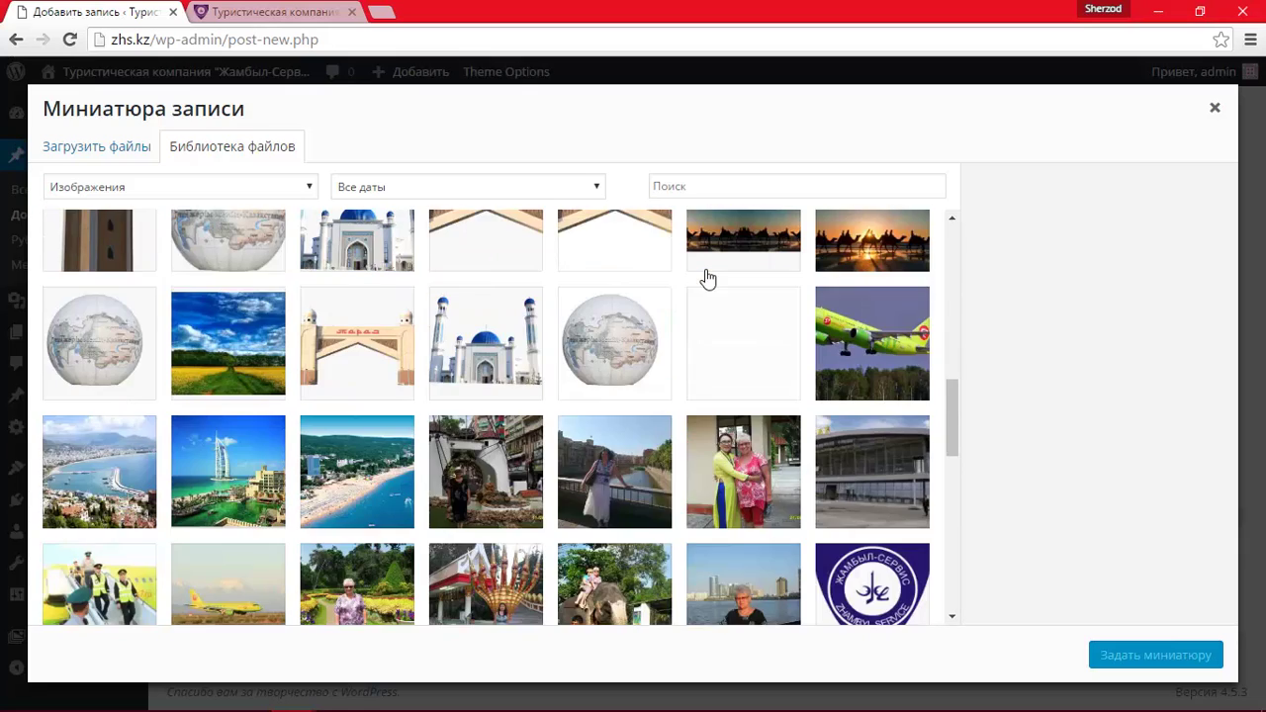
click(227, 479)
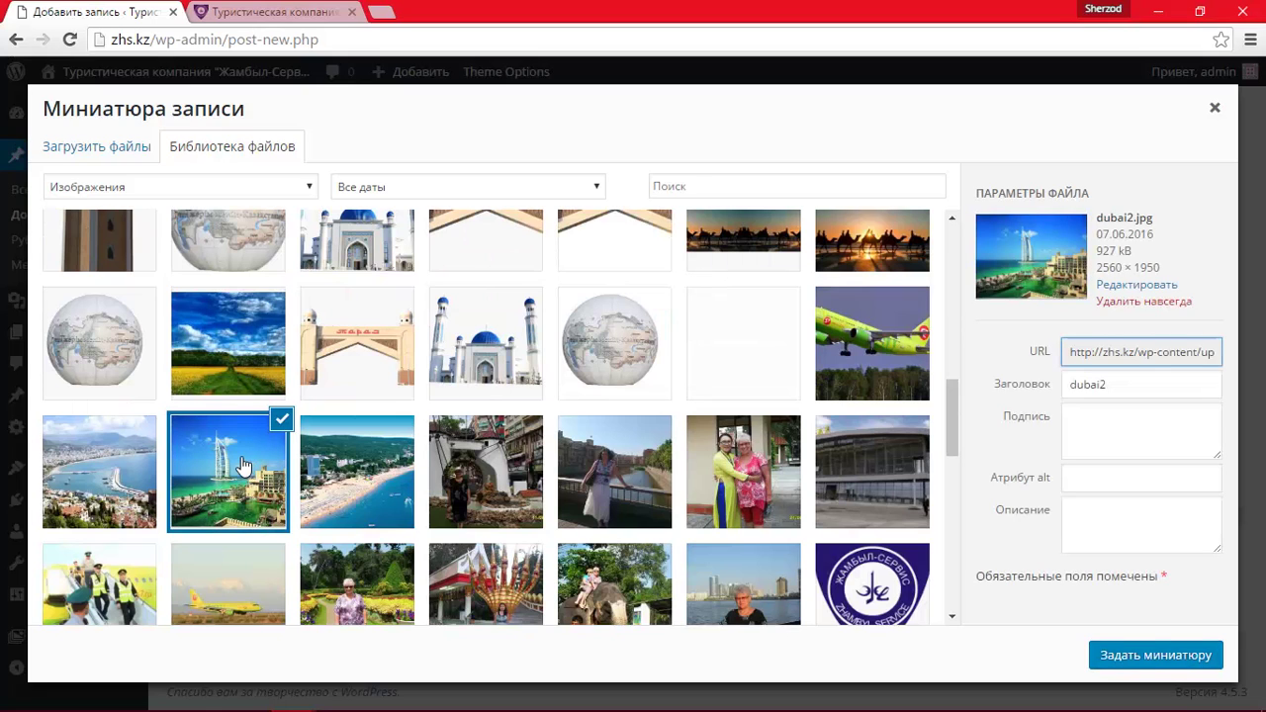
click(1116, 655)
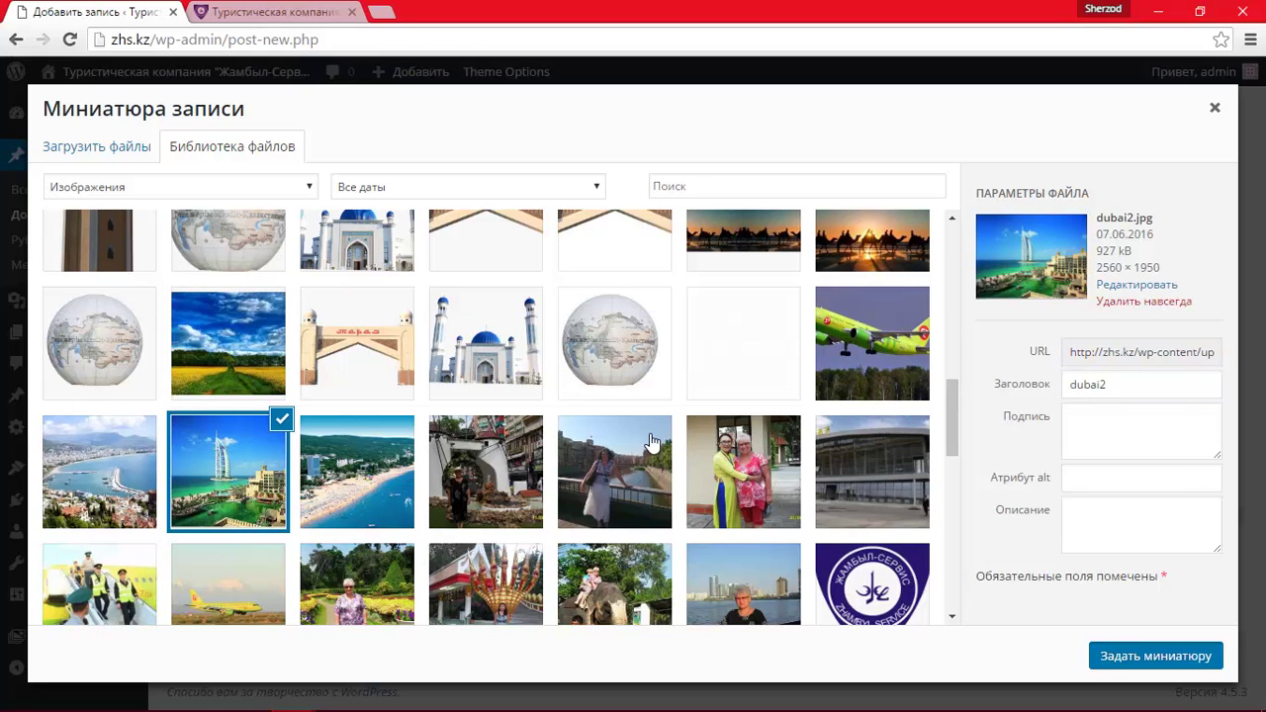
- Publish the new ОАЭ post and switch to the site's open Визы и Страховки page
scroll(673, 432, up, 15)
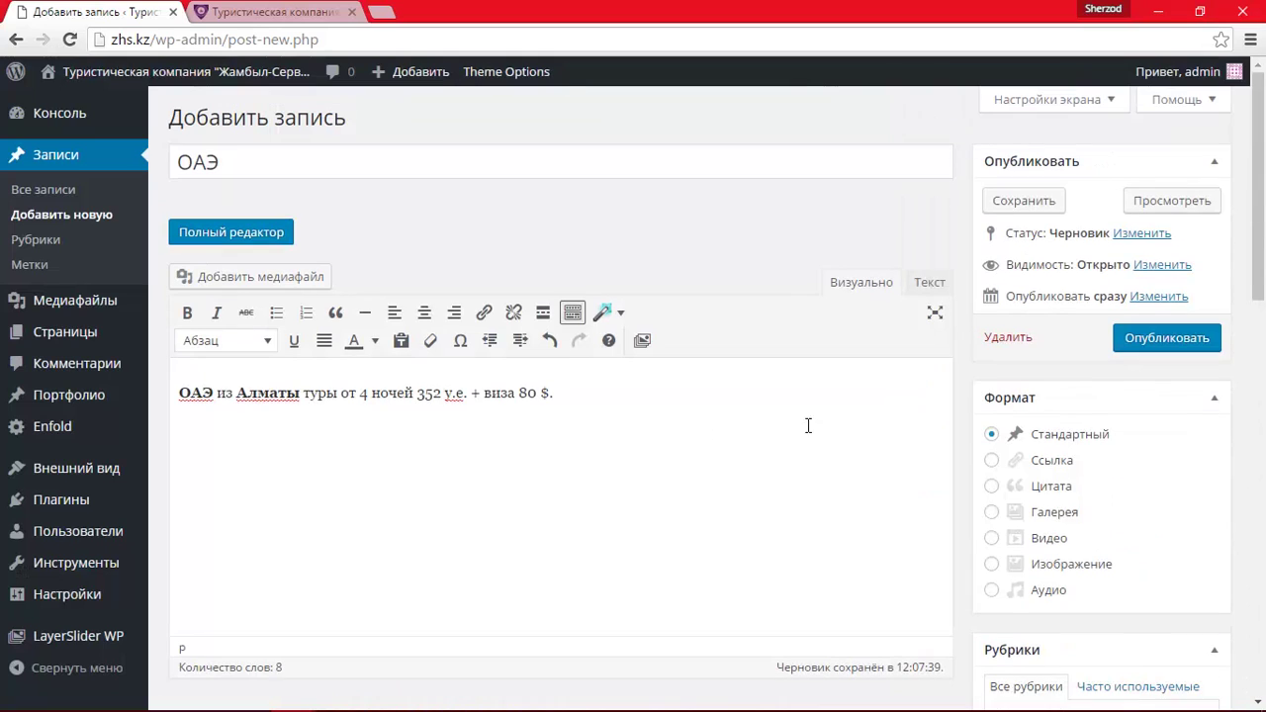
click(1167, 339)
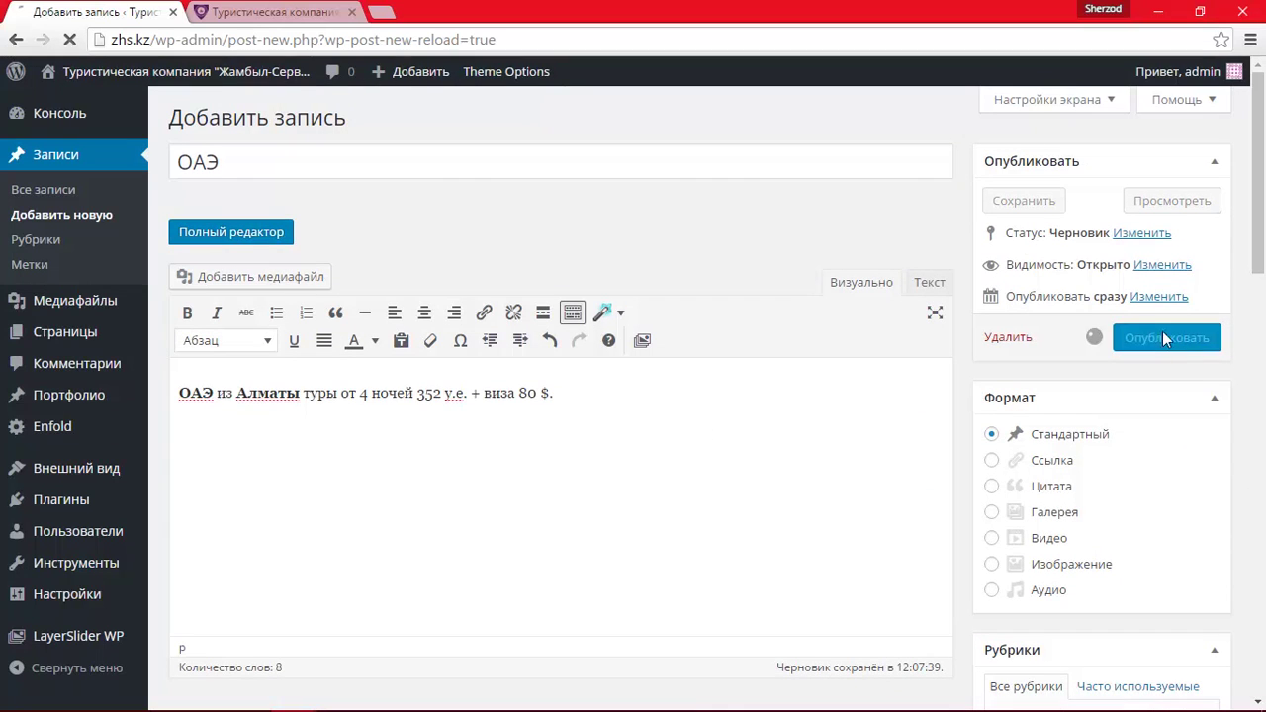
click(282, 10)
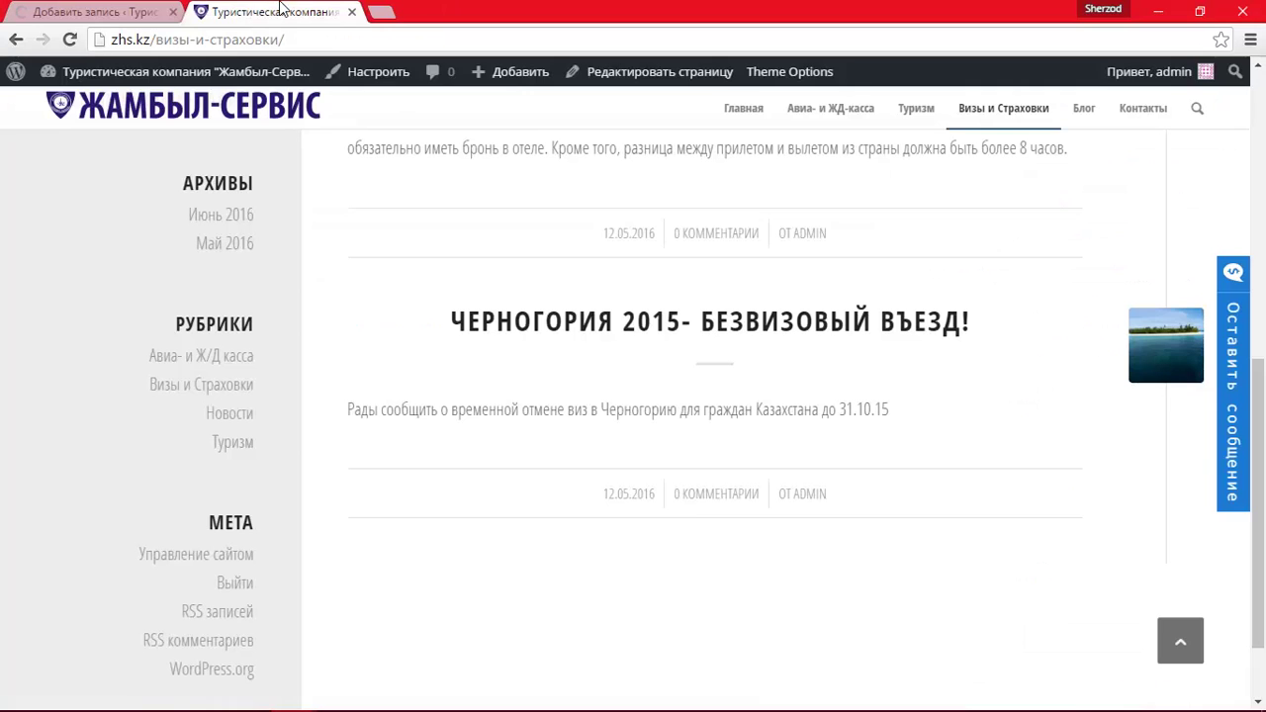
- Check the new ОАЭ post in the home page's Последние новости section and return to its editor
click(745, 119)
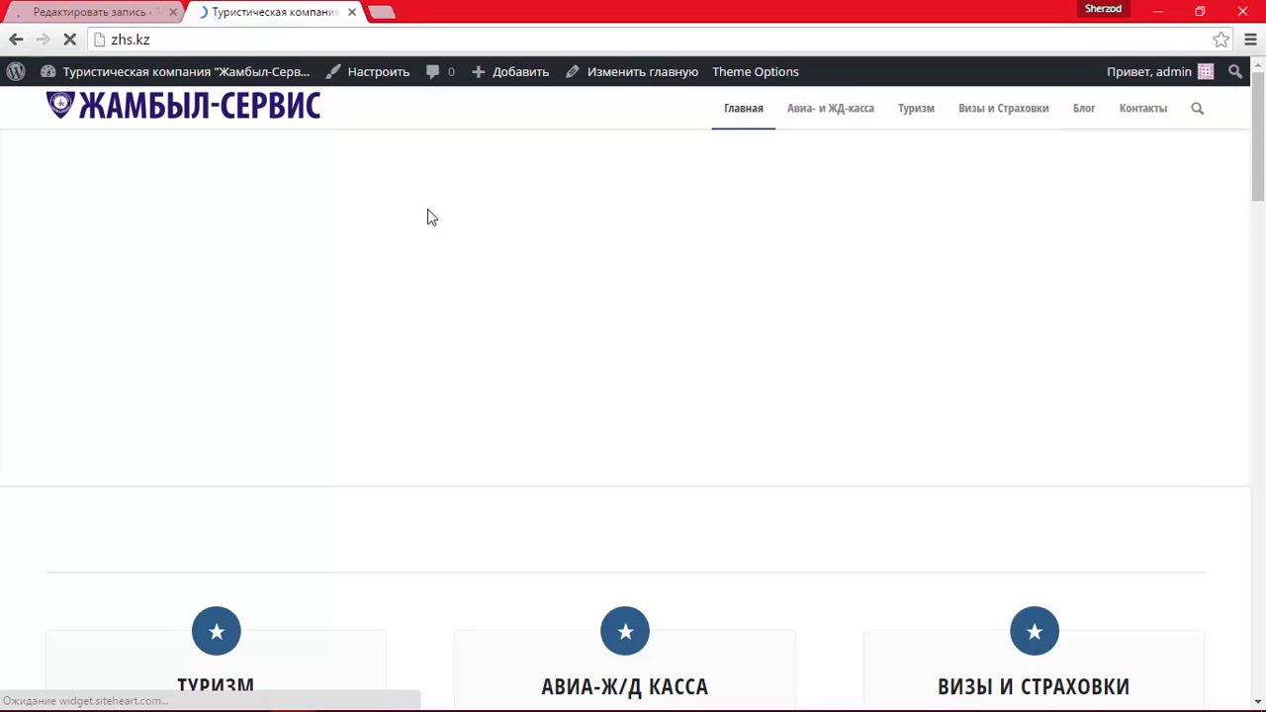
scroll(428, 218, down, 8)
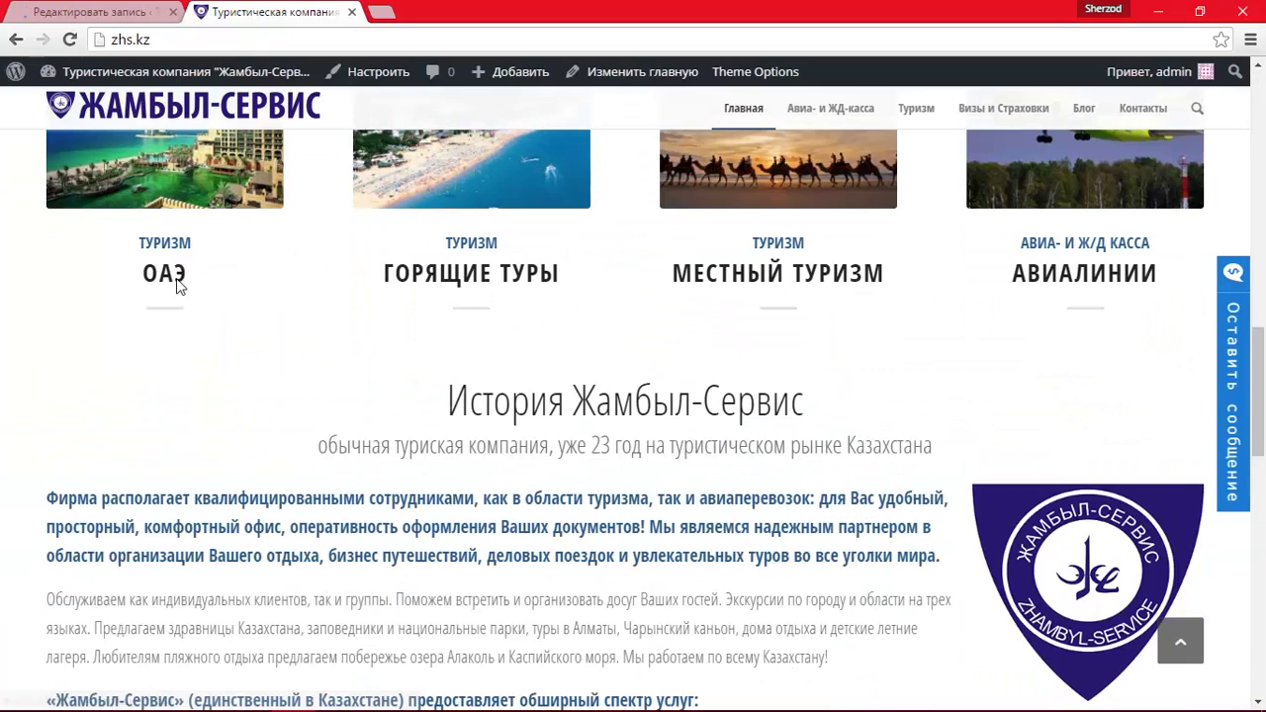
click(106, 10)
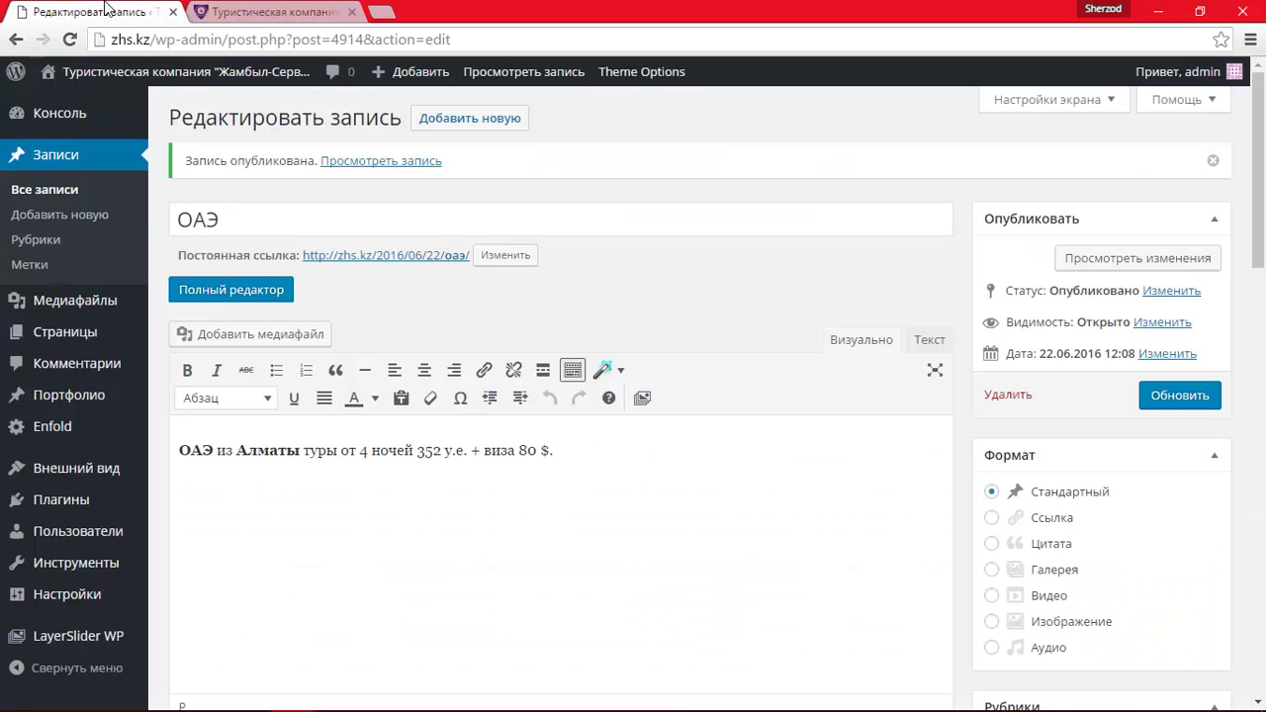
- Change the post's title to "ОАЭ тур от 4 ночей" and update the published post
click(348, 211)
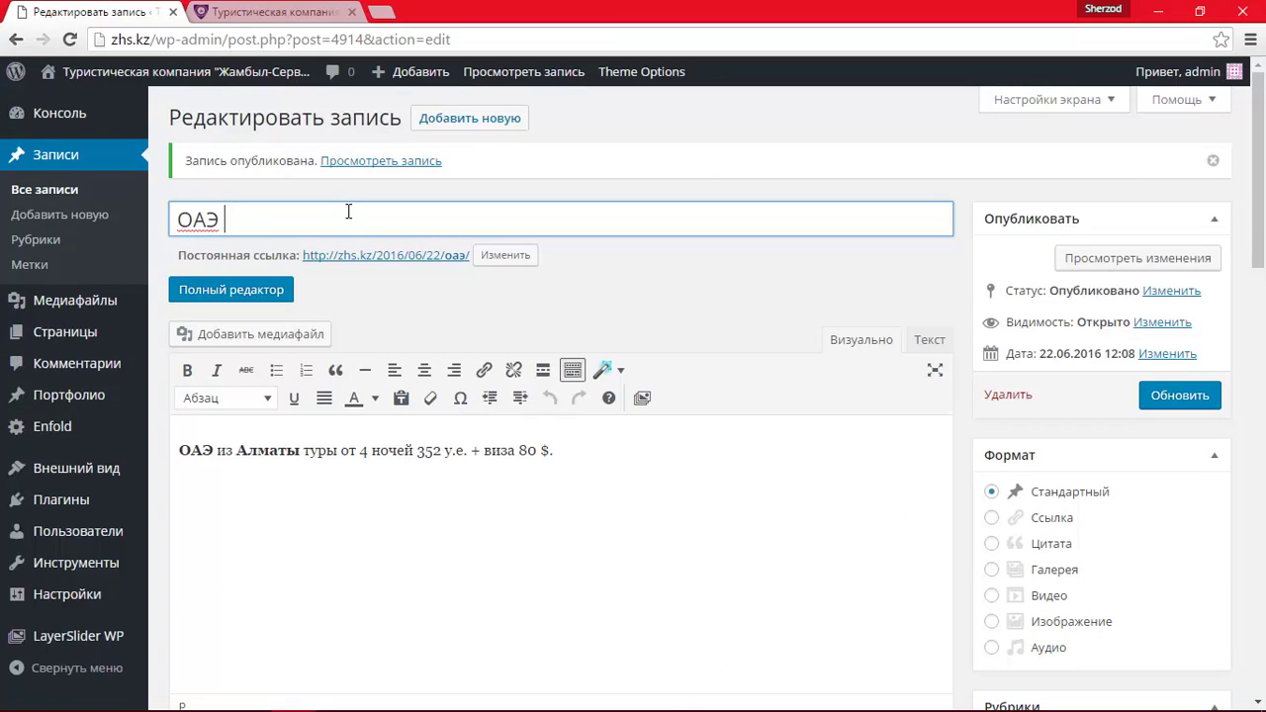
text(тур от 4 ночей)
click(269, 10)
click(94, 13)
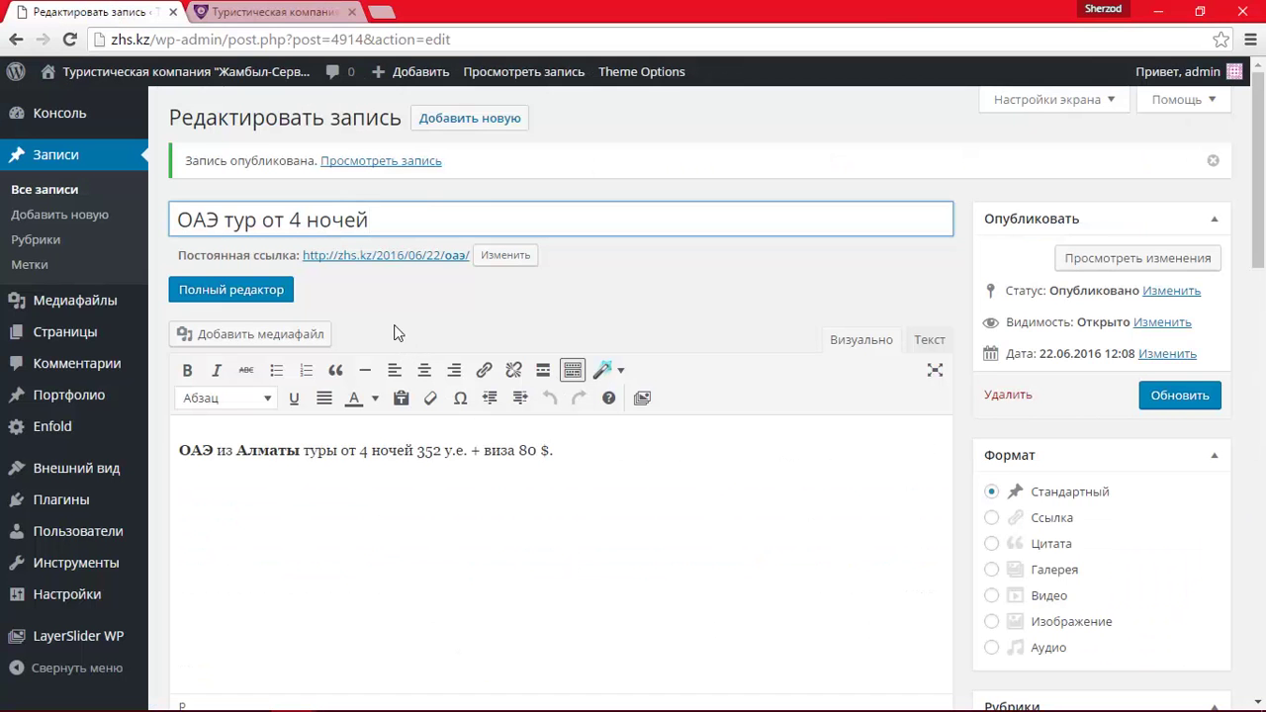
click(1192, 396)
- Reload the site's home page and open the ОАЭ тур от 4 ночей post from Последние новости
click(327, 9)
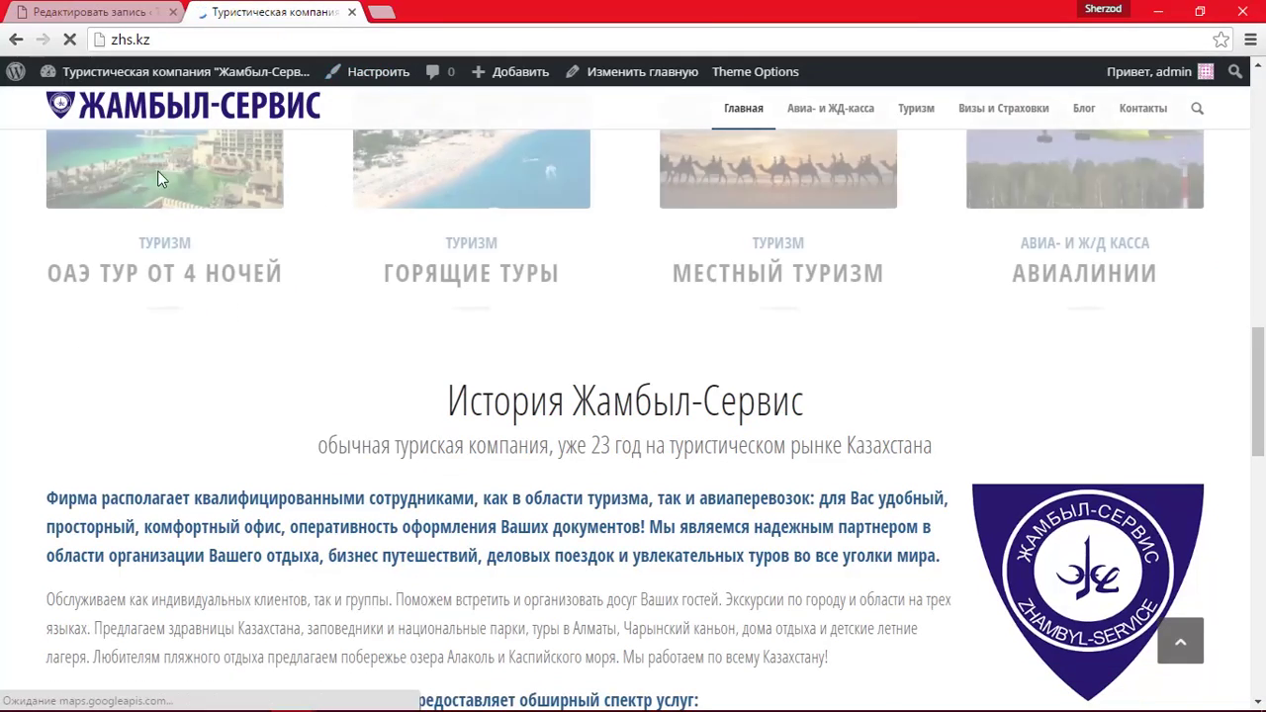
scroll(119, 298, up, 3)
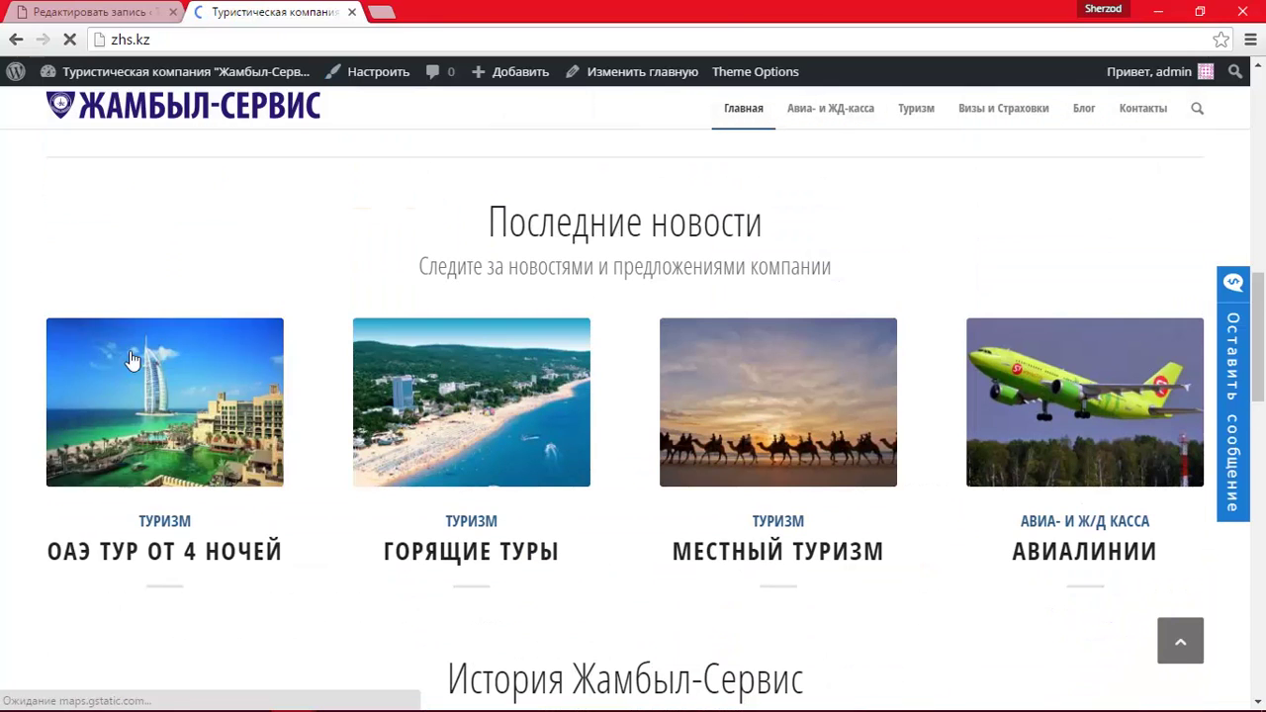
click(176, 410)
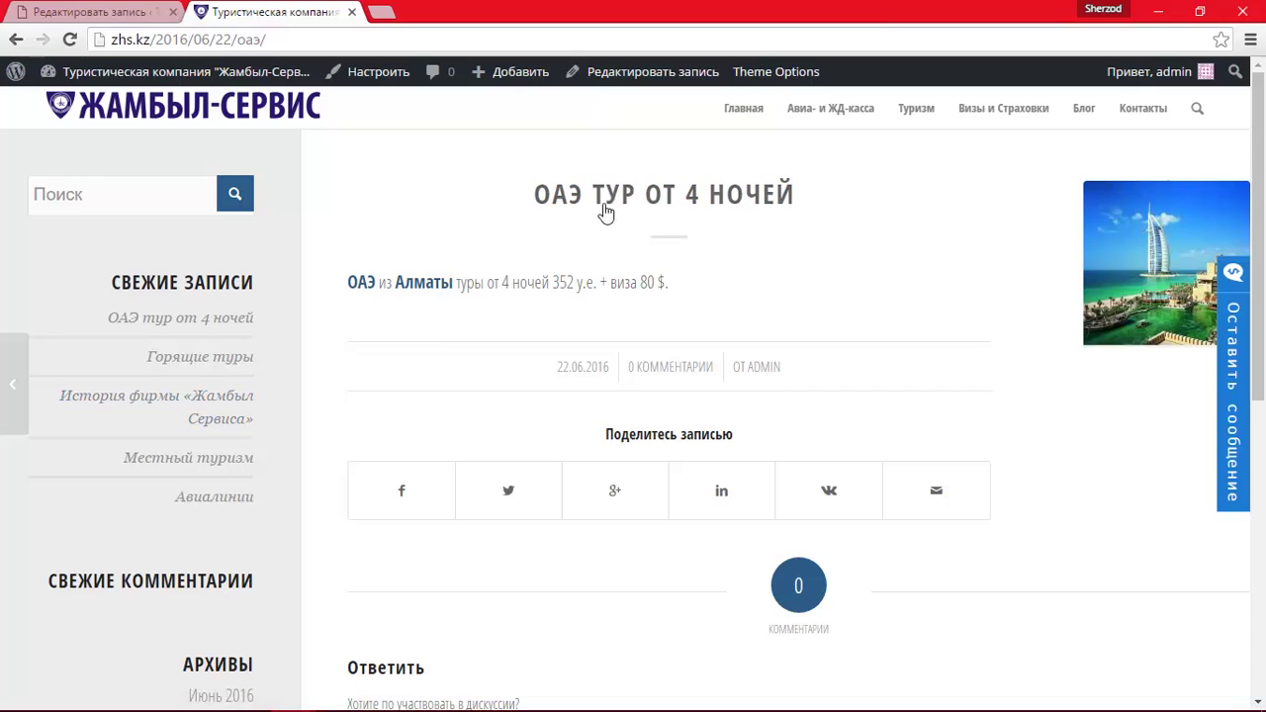
- Examine the published post's title, body text, sharing links and comment form
drag(535, 193, 805, 214)
click(373, 270)
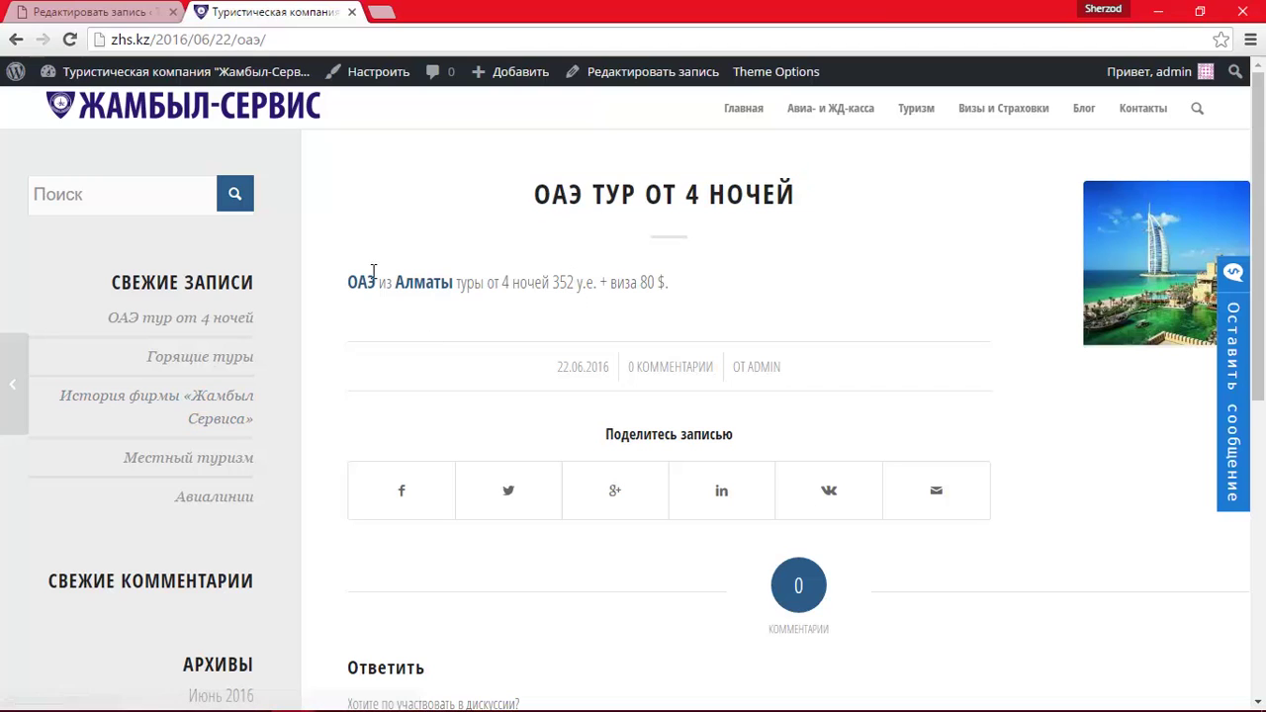
drag(348, 280, 729, 323)
click(735, 328)
scroll(735, 327, down, 1)
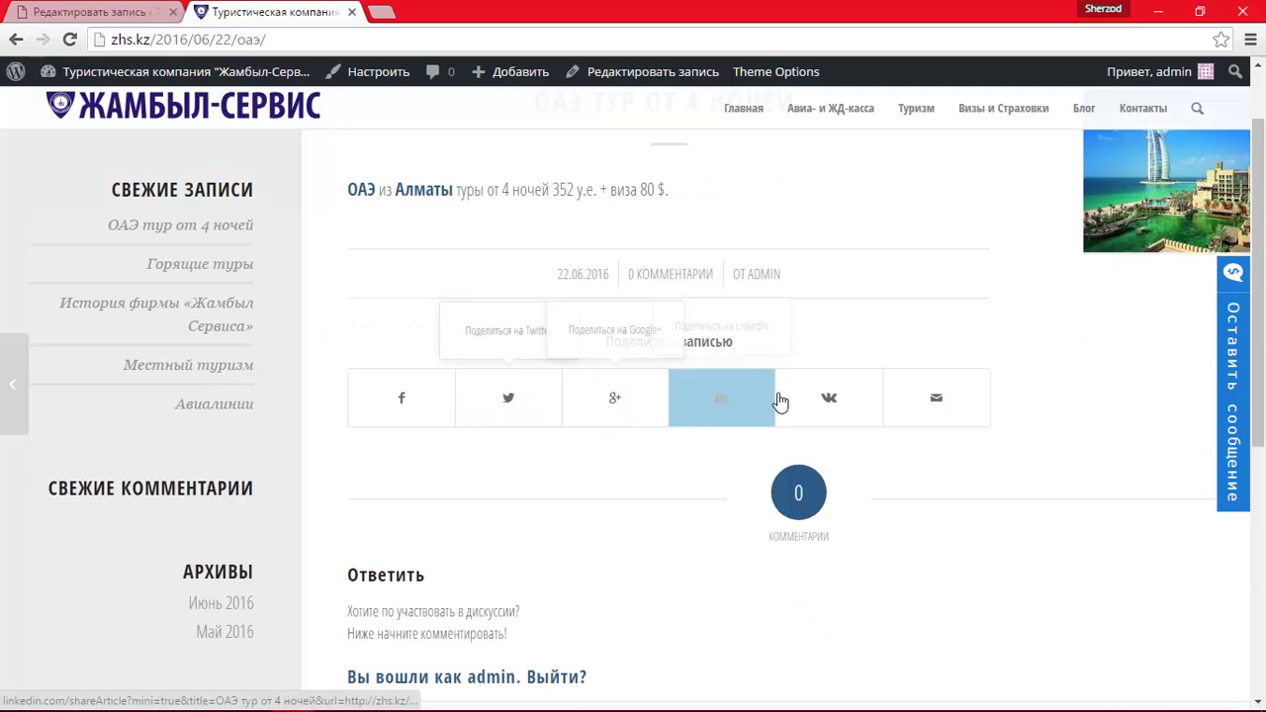
scroll(733, 468, down, 2)
click(481, 548)
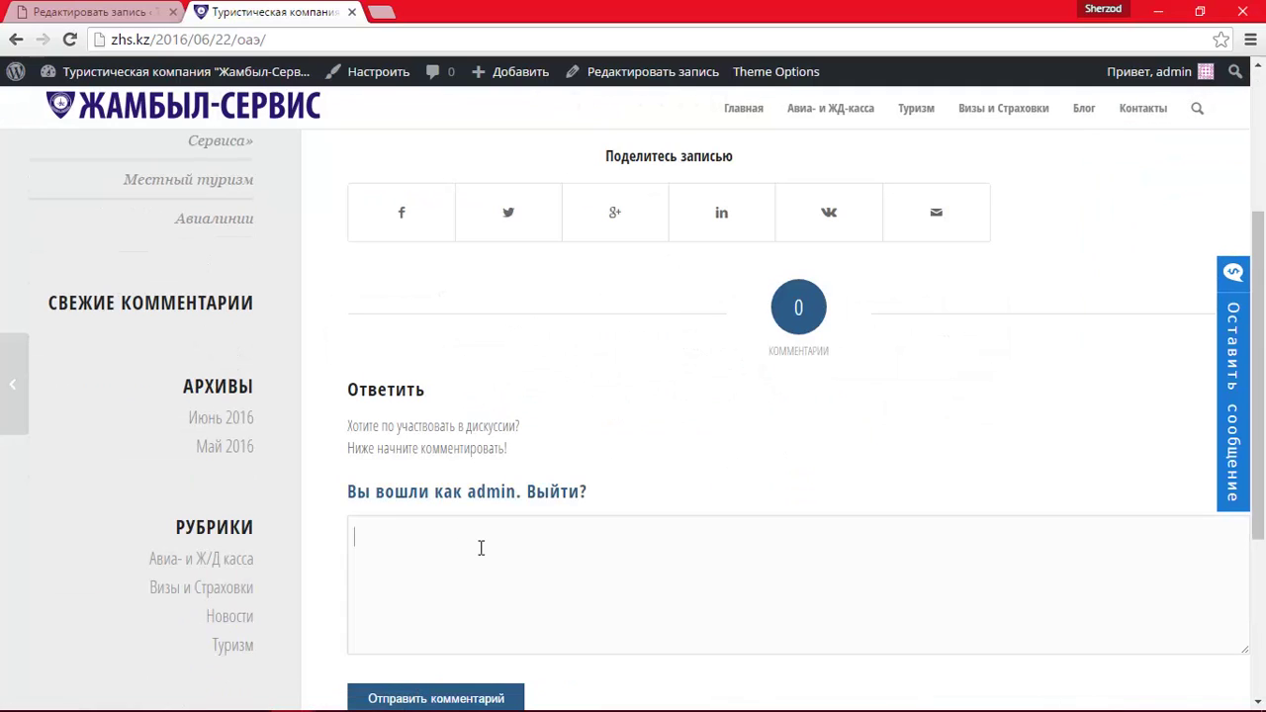
scroll(616, 526, down, 1)
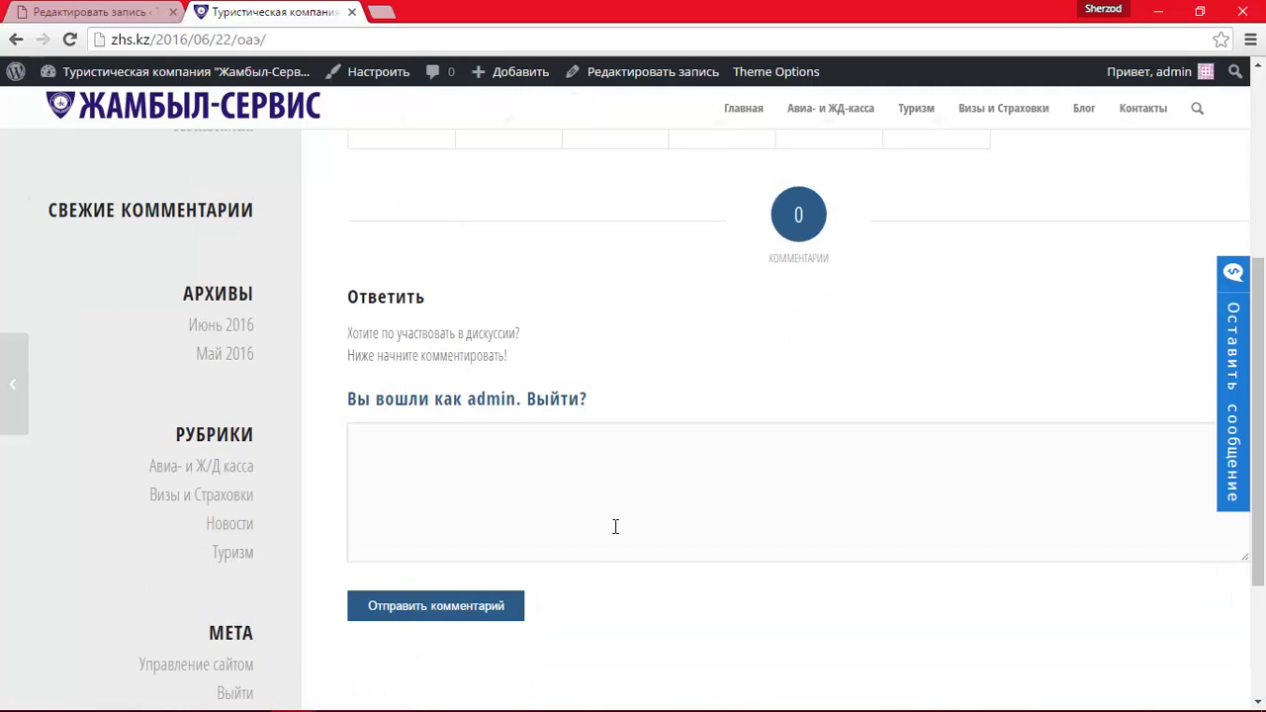
- View the post's featured Dubai image enlarged and close the enlarged view
scroll(656, 532, up, 4)
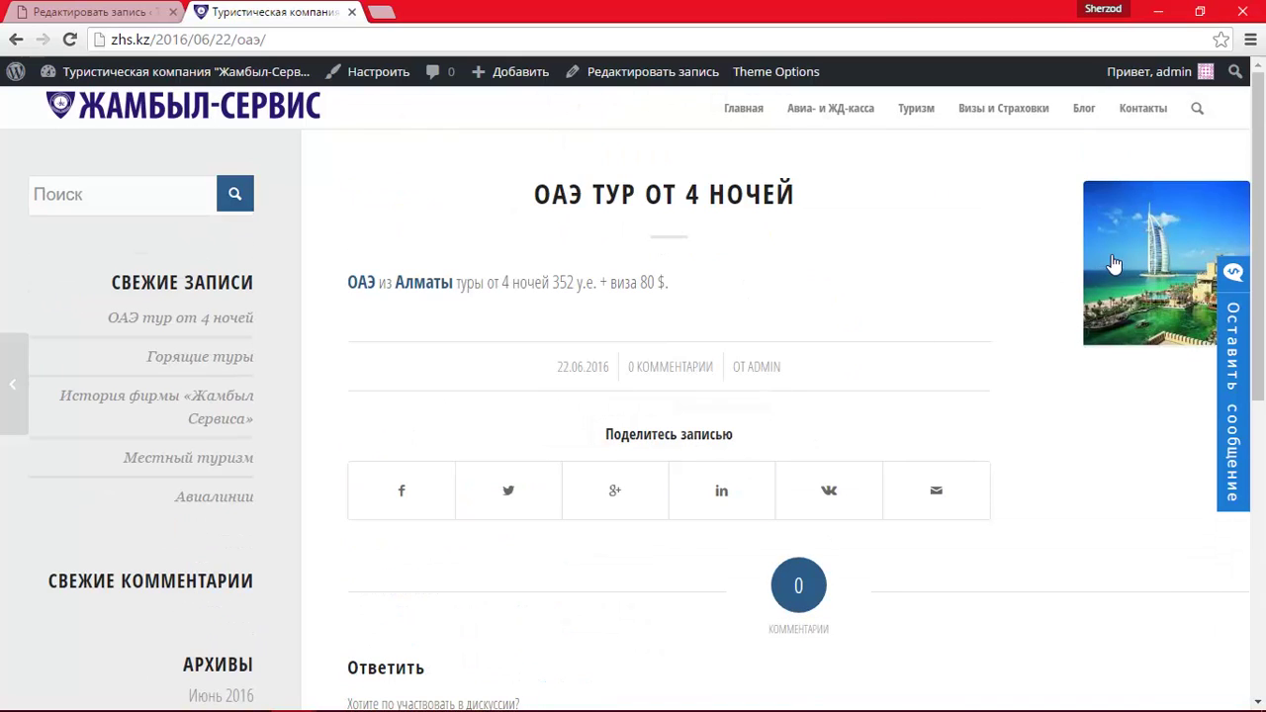
click(1118, 265)
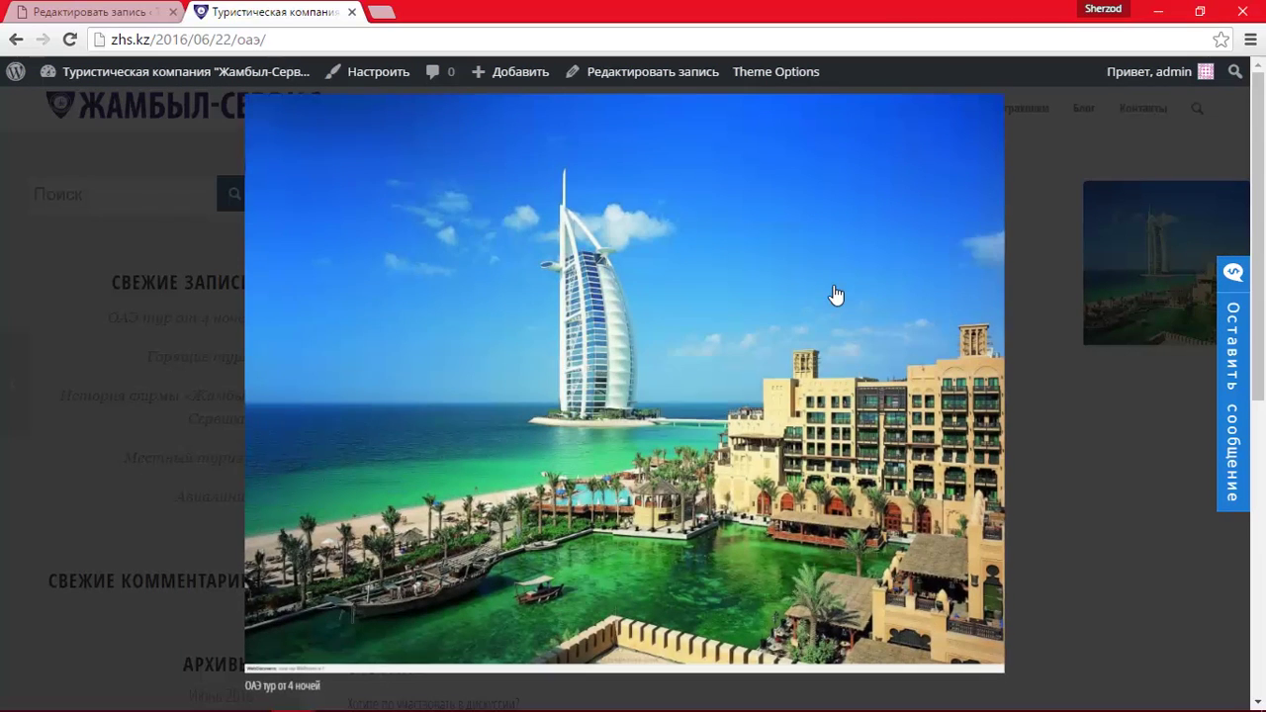
click(1086, 327)
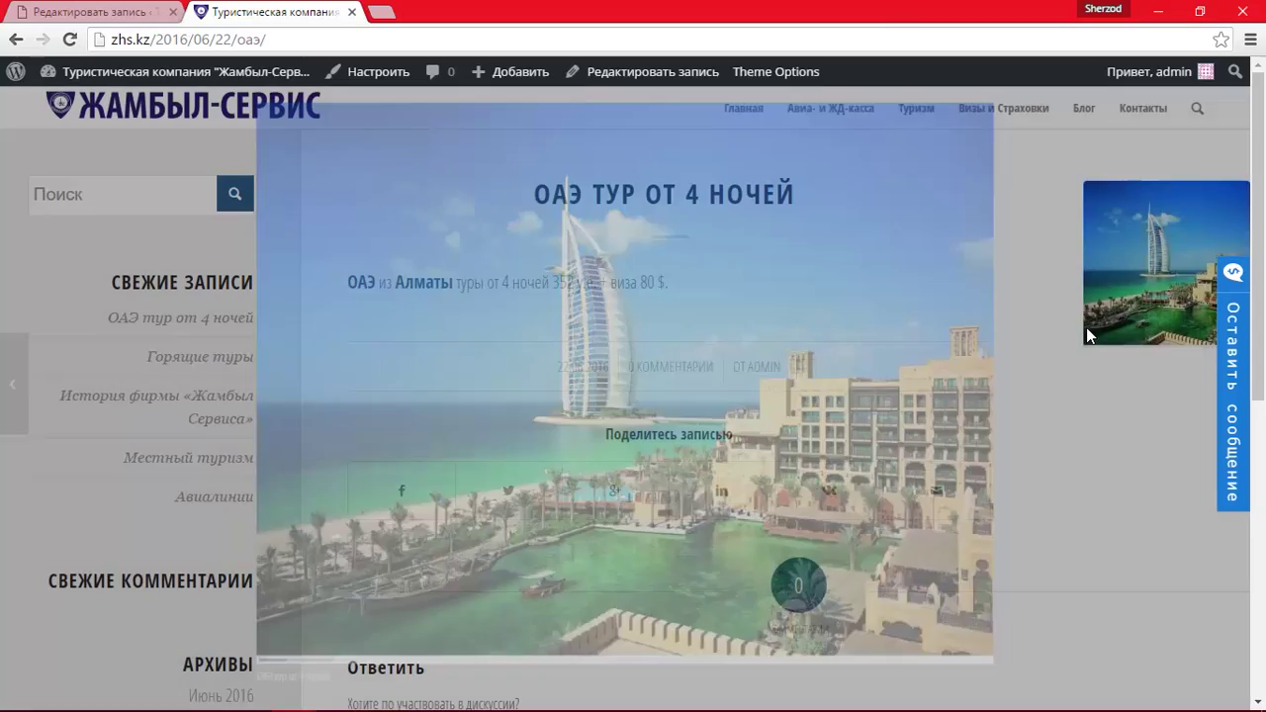
- Check the post listing on the site's Туризм page and return to the post editor
click(917, 114)
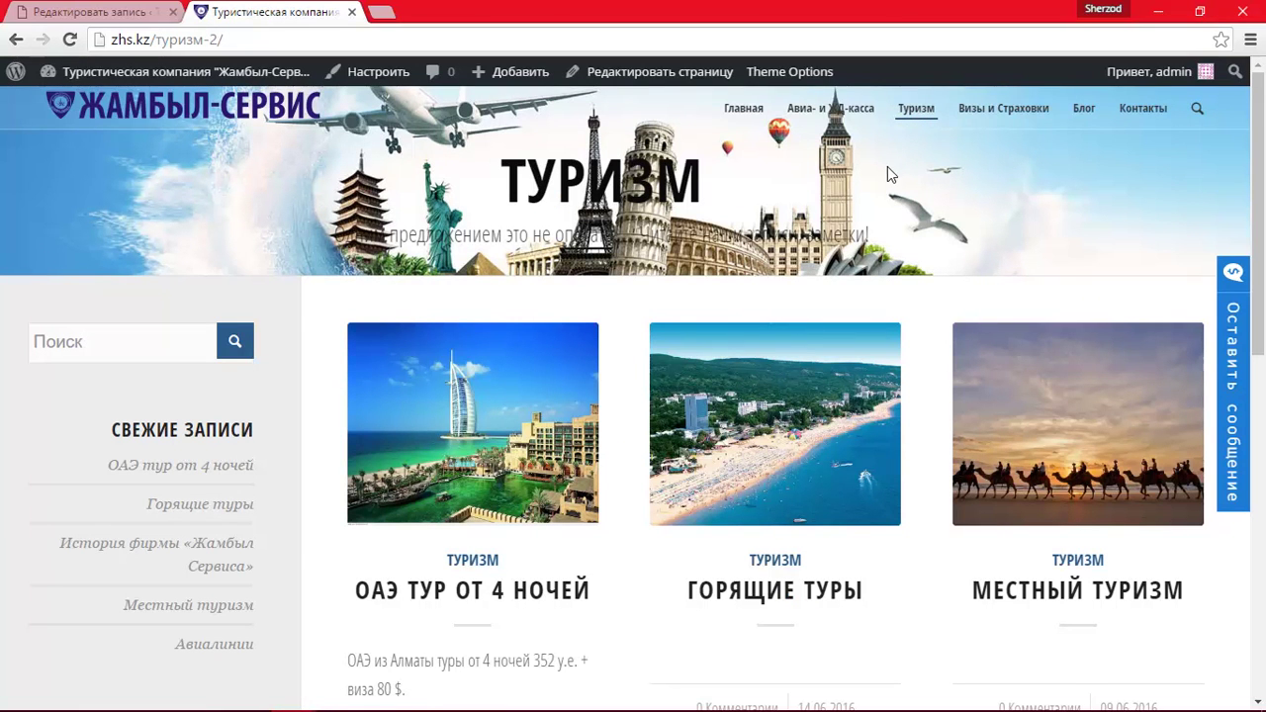
scroll(791, 193, down, 2)
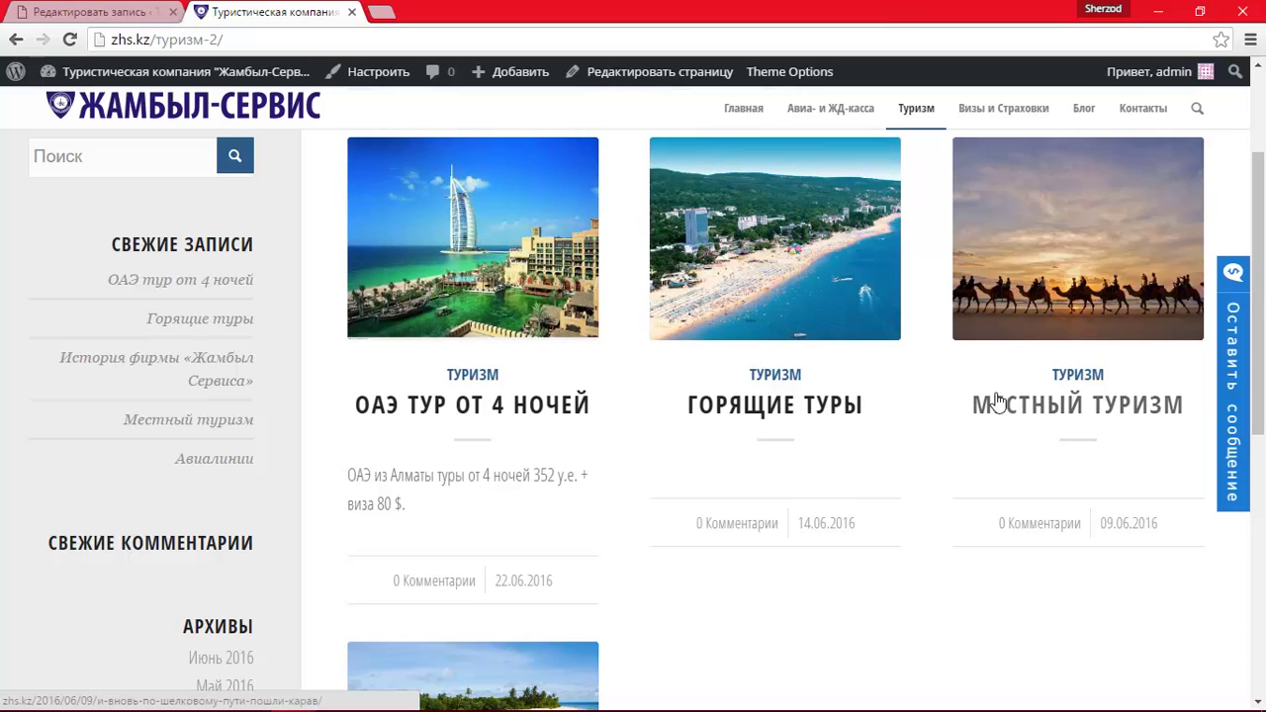
click(85, 10)
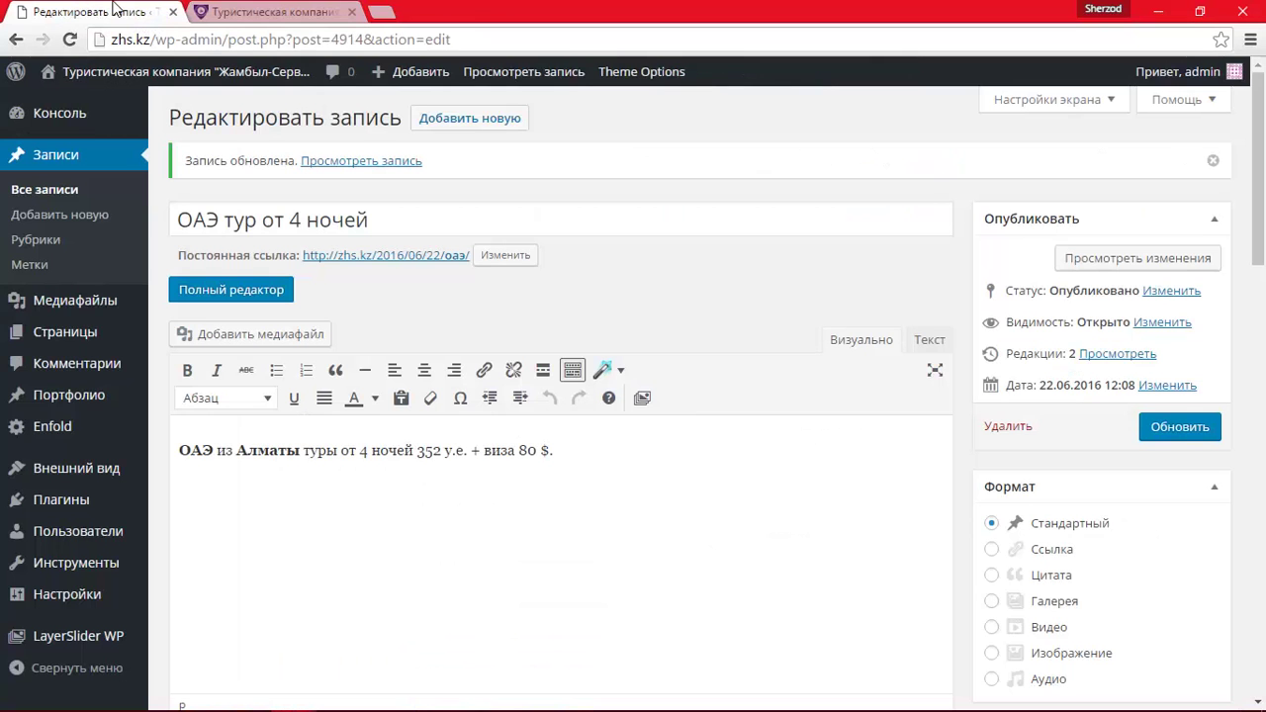